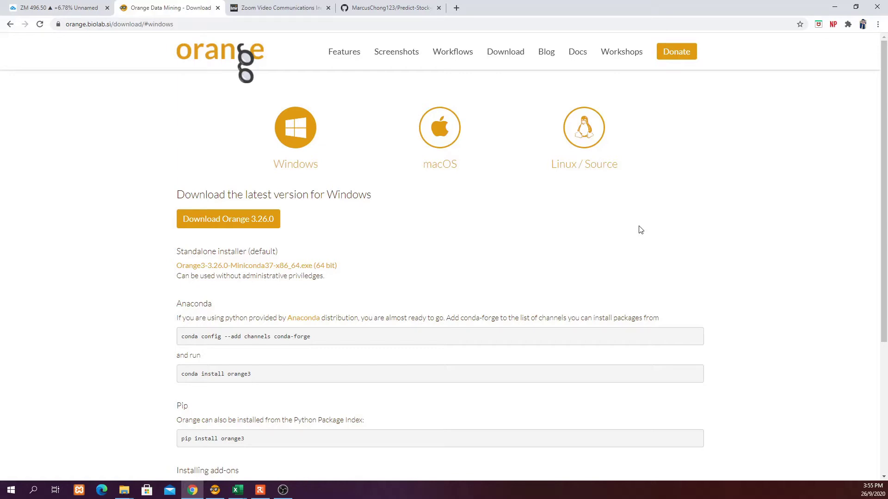
Step: Examine Zoom Video Communications' daily historical data and its date range setting on Investing.com
{"action": "left_click", "coordinate": [263, 8]}
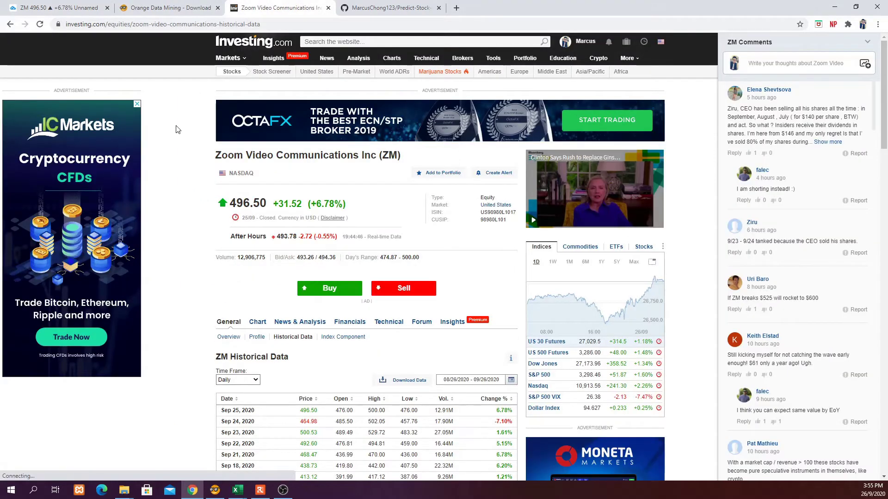
{"action": "scroll", "coordinate": [184, 158], "scroll_direction": "down", "scroll_amount": 2}
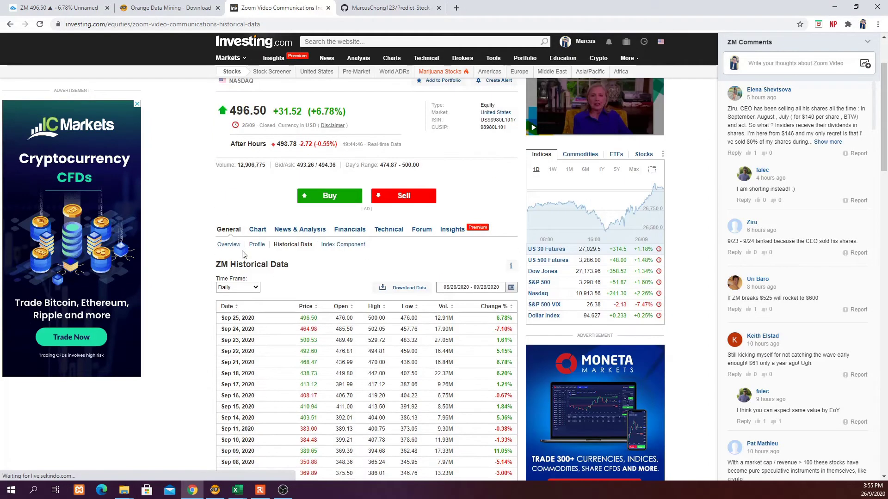
{"action": "mouse_move", "coordinate": [350, 276]}
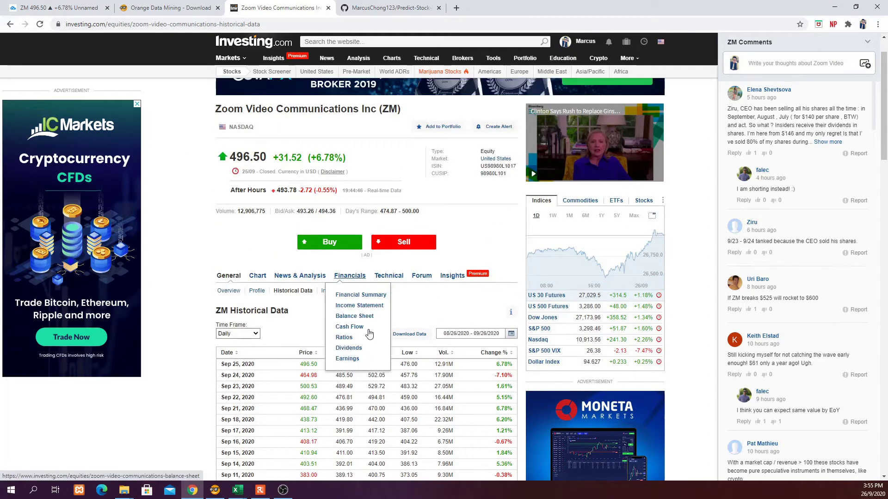
{"action": "scroll", "coordinate": [464, 308], "scroll_direction": "down", "scroll_amount": 1}
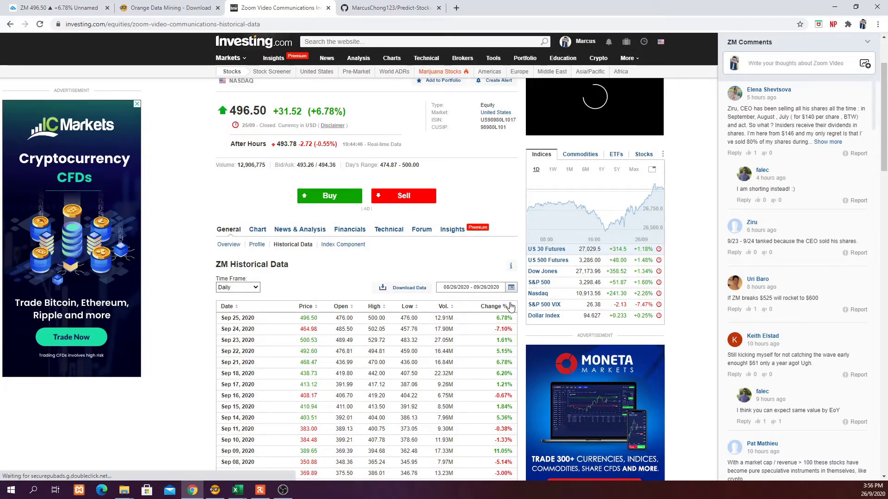
{"action": "left_click", "coordinate": [510, 289]}
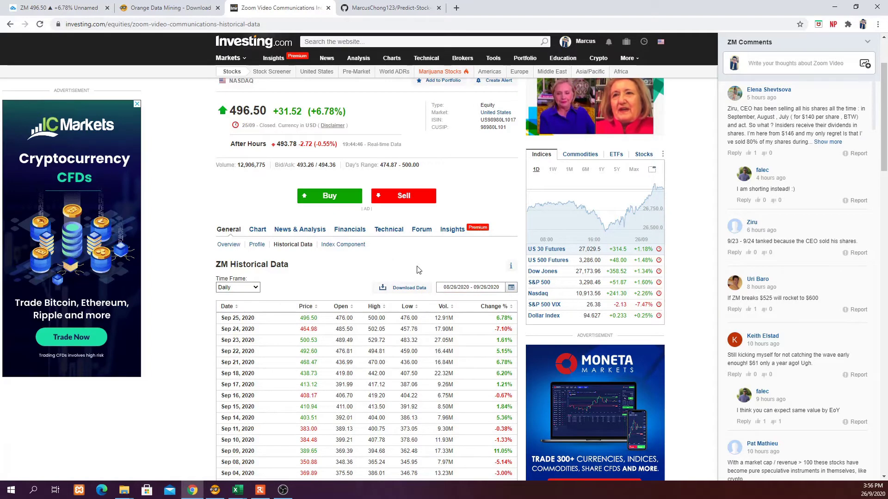
Step: Open the Nasdaq index from Zoom's index components and view its historical data
{"action": "mouse_move", "coordinate": [426, 235]}
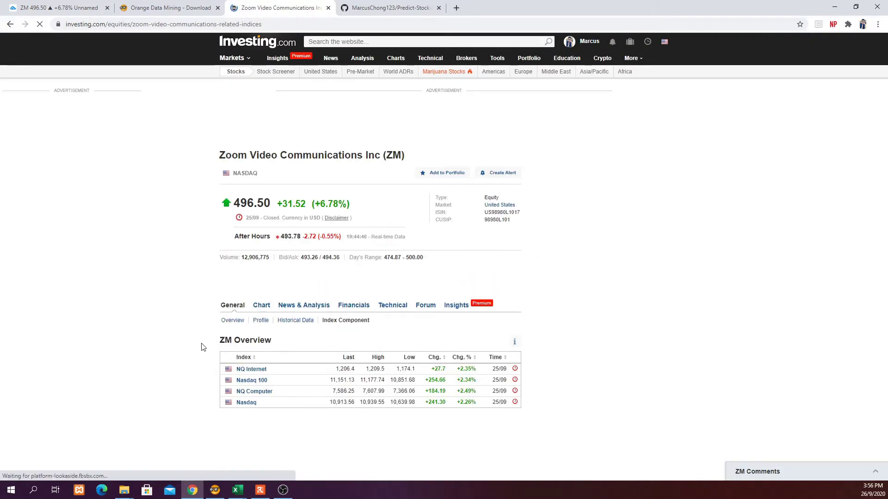
{"action": "left_click", "coordinate": [244, 403]}
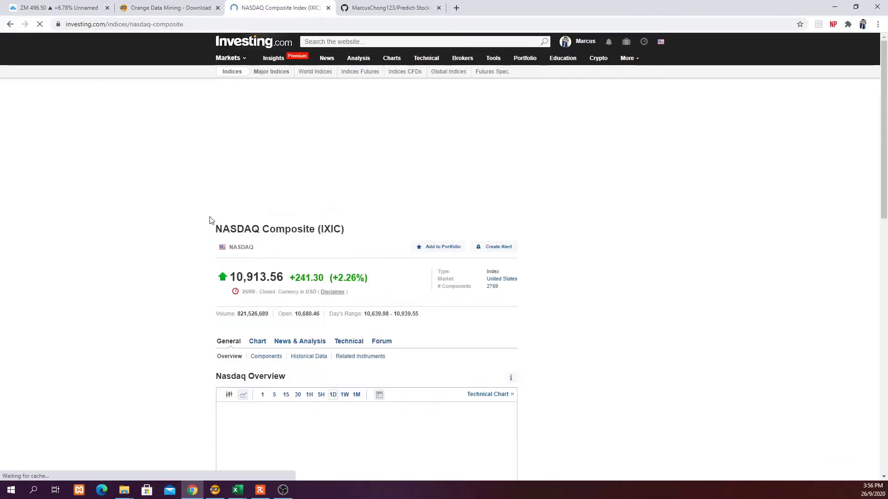
{"action": "scroll", "coordinate": [209, 220], "scroll_direction": "down", "scroll_amount": 2}
{"action": "scroll", "coordinate": [665, 247], "scroll_direction": "down", "scroll_amount": 2}
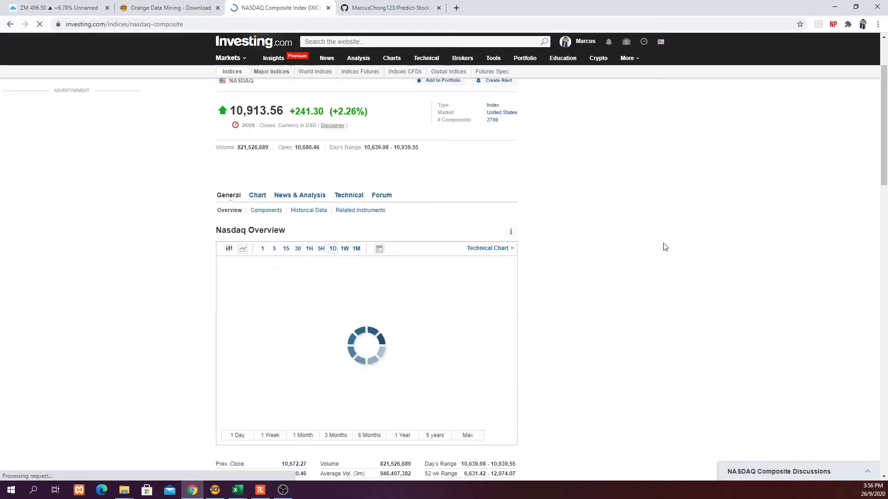
{"action": "left_click", "coordinate": [309, 211]}
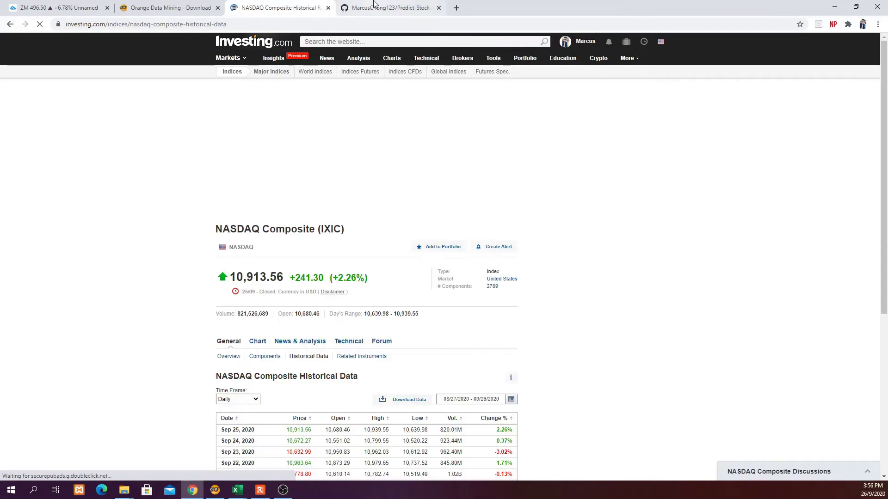
{"action": "scroll", "coordinate": [289, 222], "scroll_direction": "down", "scroll_amount": 3}
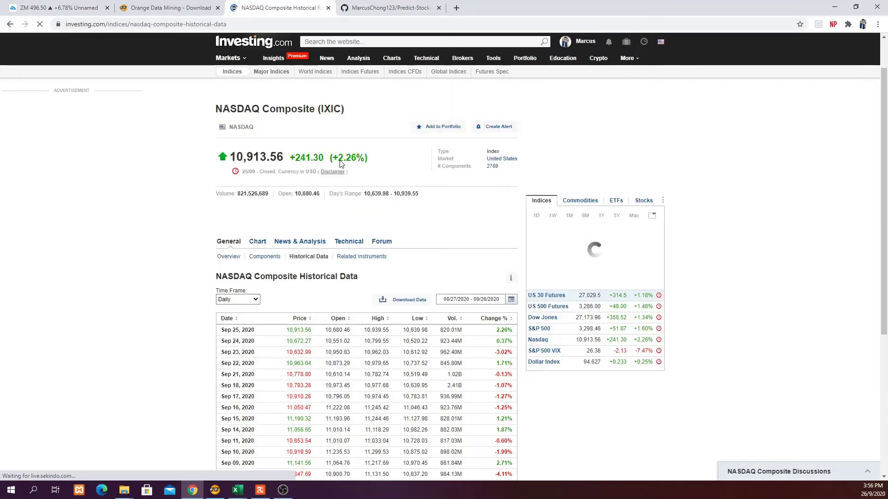
Step: View the Predict-Stock-Price-without-Coding repository, and switch to the ZM Historical Data - Excel workbook in Excel
{"action": "key", "text": "ctrl+Tab"}
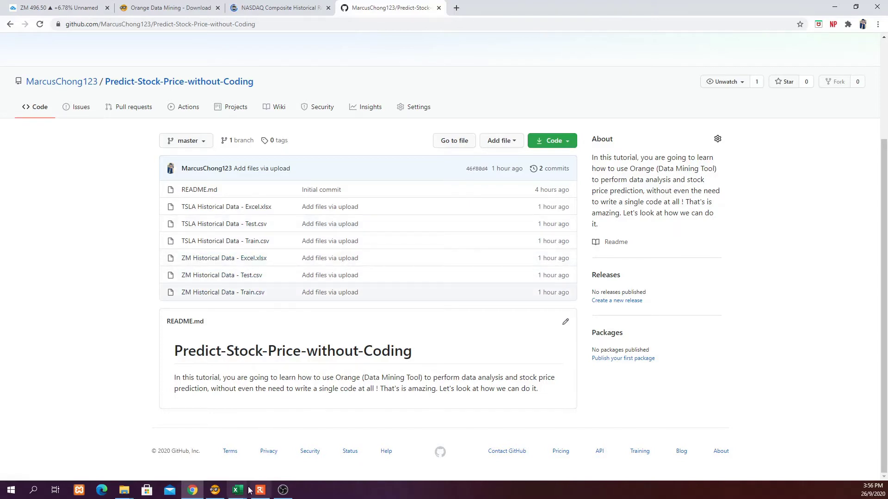
{"action": "mouse_move", "coordinate": [244, 494]}
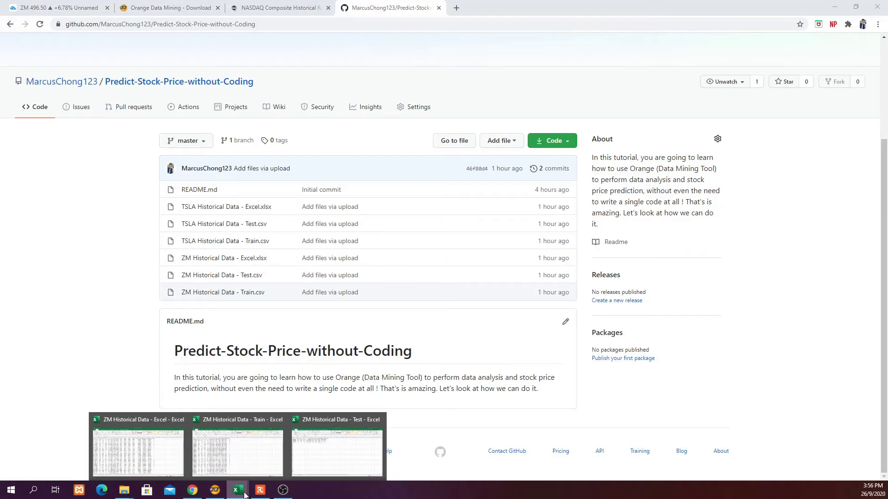
{"action": "left_click", "coordinate": [141, 458]}
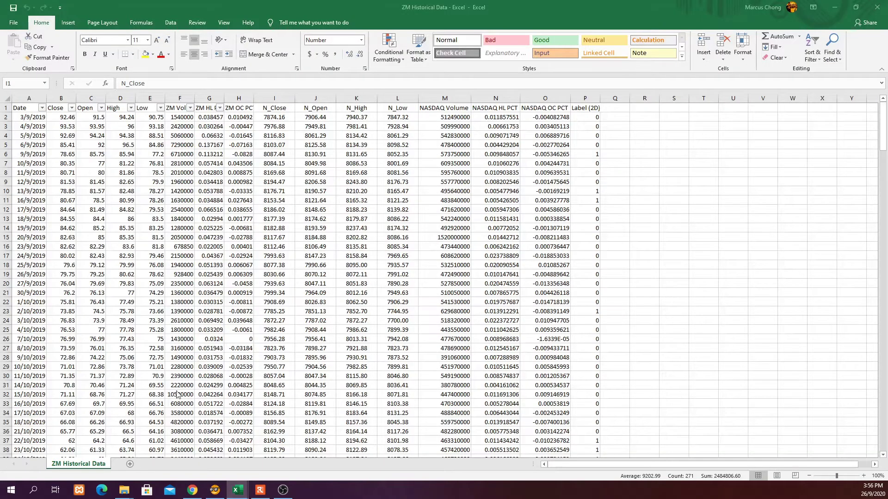
Step: Examine the Zoom price and volume columns B to F and the formulas of the ZM HL PCT and ZM OC PCT columns
{"action": "left_click", "coordinate": [108, 123]}
{"action": "left_click_drag", "start_coordinate": [63, 99], "coordinate": [190, 104]}
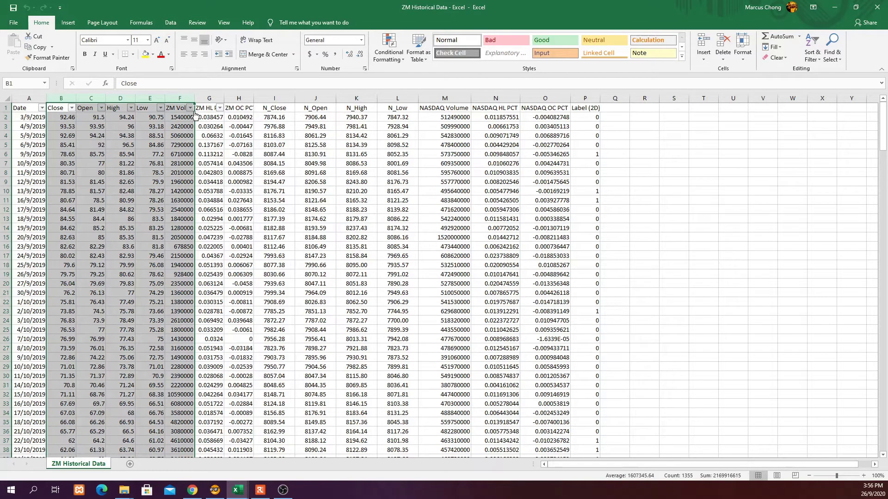
{"action": "left_click", "coordinate": [203, 136]}
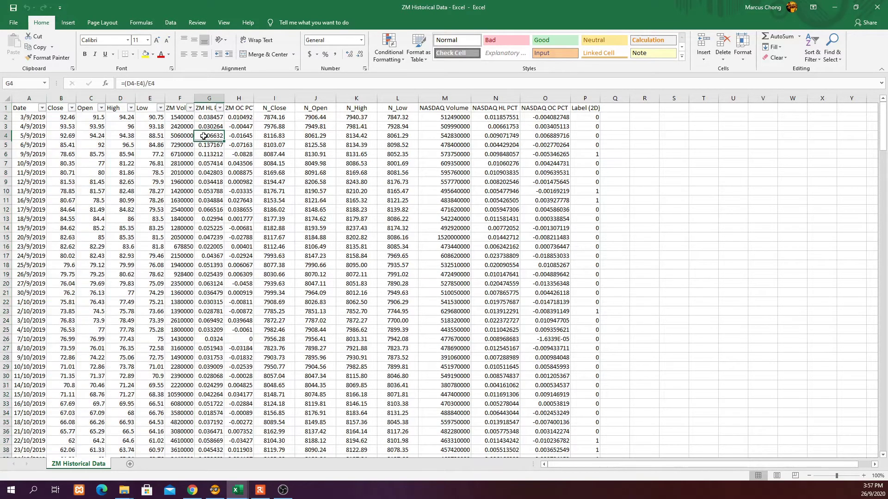
{"action": "left_click", "coordinate": [232, 131]}
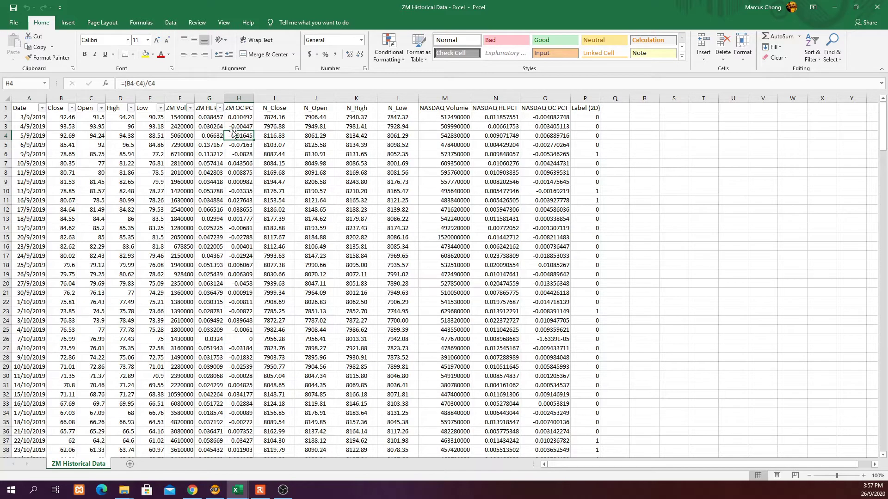
Step: Examine the NASDAQ price and volume columns I to M and the formulas in the NASDAQ HL PCT and OC PCT columns
{"action": "left_click", "coordinate": [278, 102]}
{"action": "left_click_drag", "start_coordinate": [277, 102], "coordinate": [444, 97]}
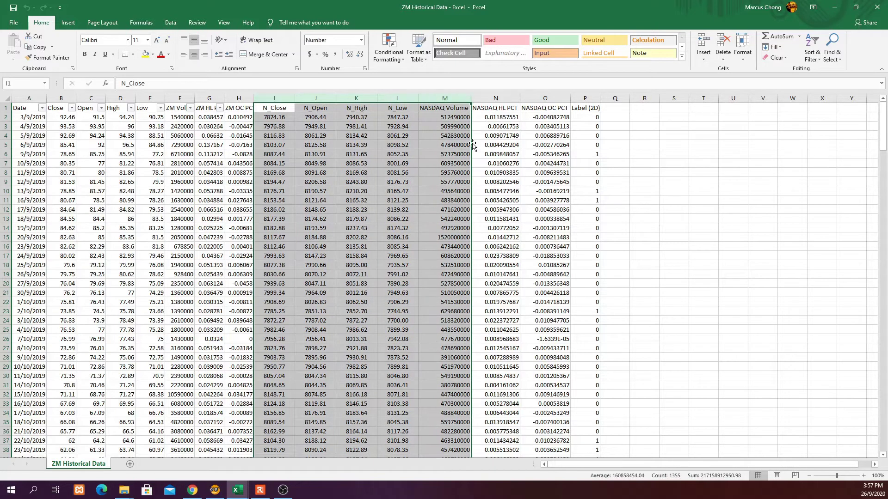
{"action": "left_click", "coordinate": [495, 134]}
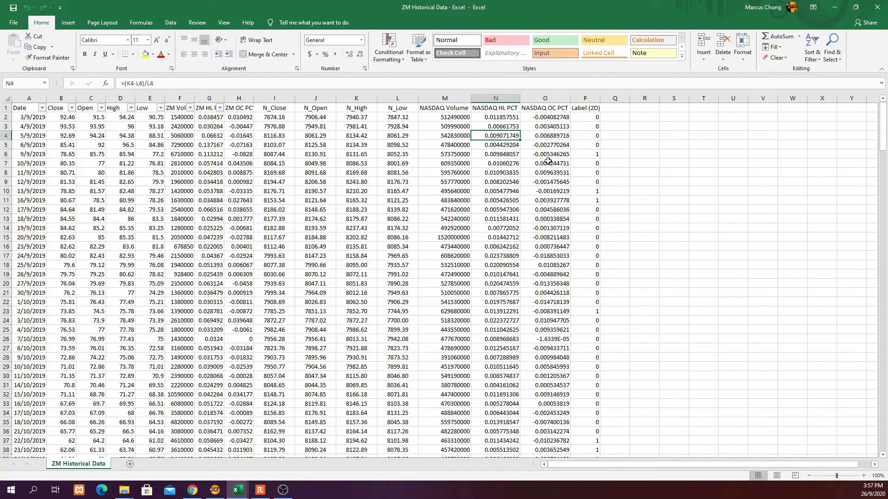
{"action": "left_click", "coordinate": [548, 142]}
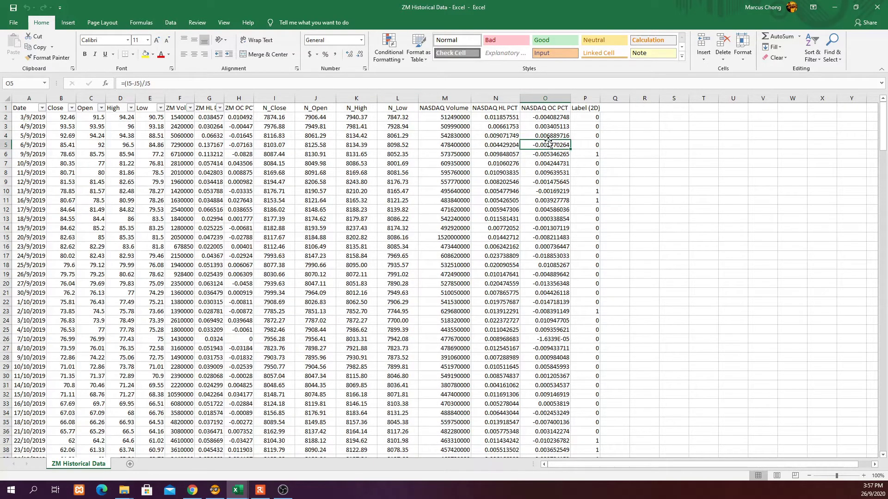
Step: Inspect the Label (2D) formula in P2 and compare it with the closing prices in B2 and B4
{"action": "left_click", "coordinate": [585, 98]}
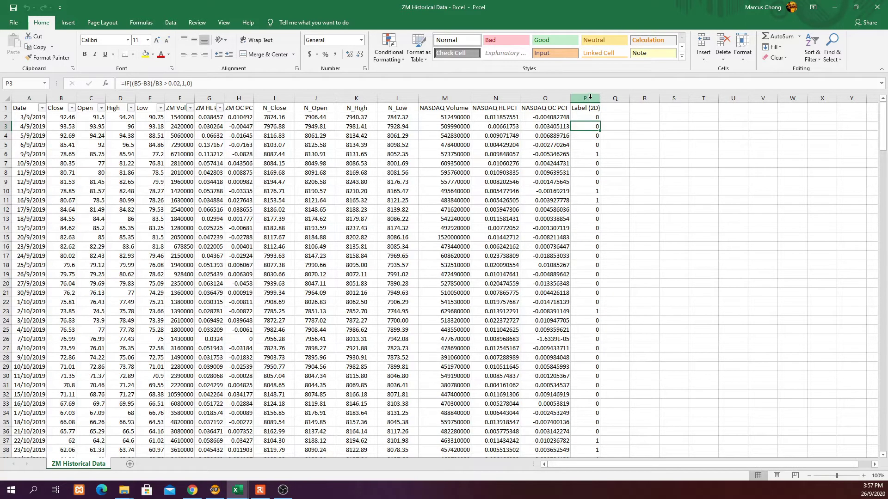
{"action": "left_click", "coordinate": [584, 116]}
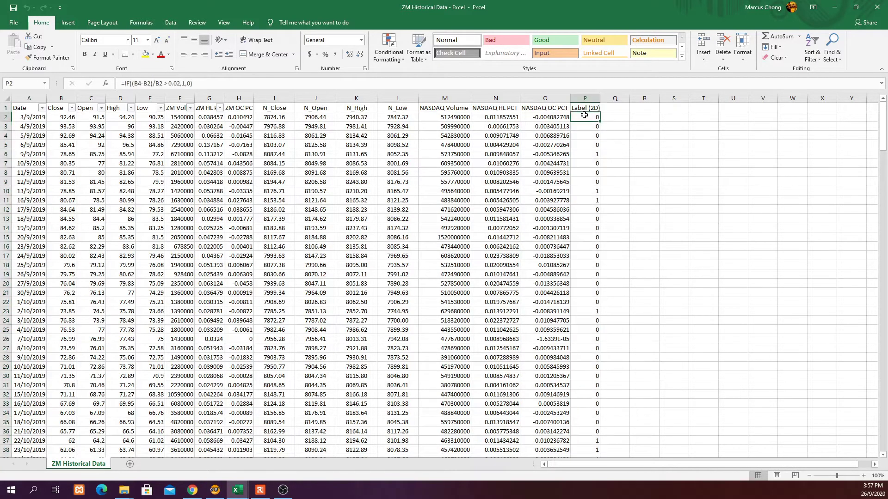
{"action": "left_click", "coordinate": [69, 136]}
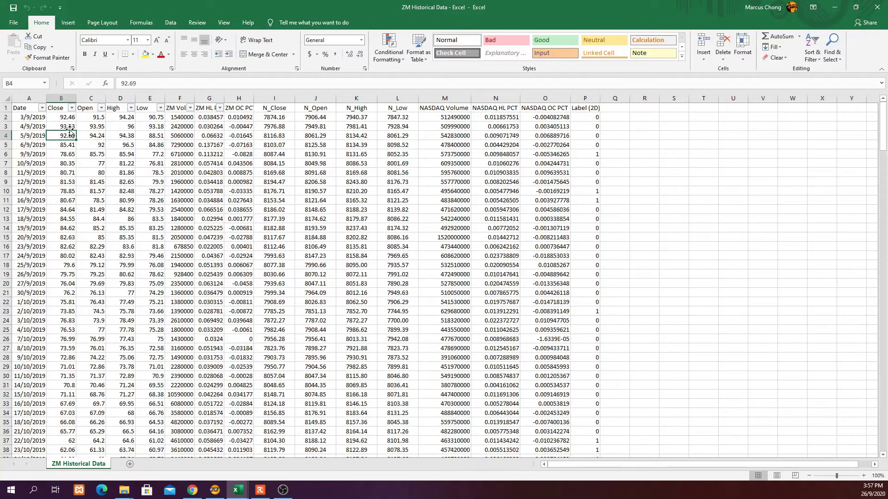
{"action": "left_click", "coordinate": [68, 117]}
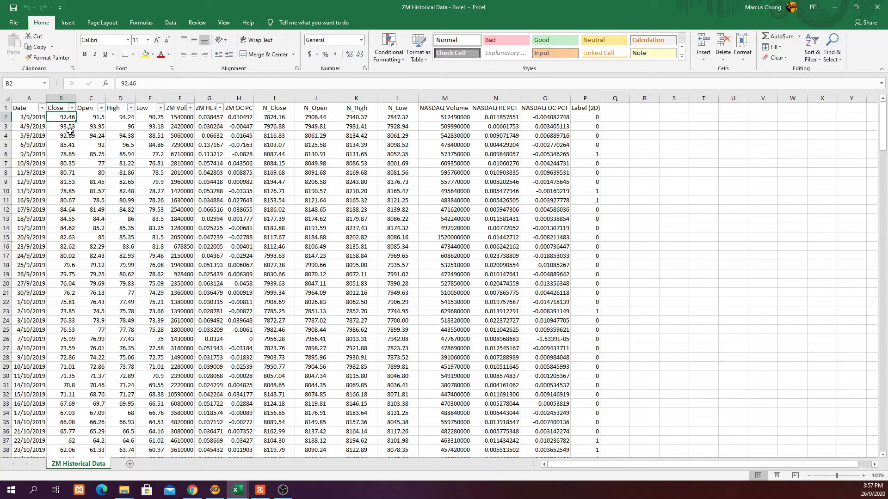
{"action": "left_click", "coordinate": [595, 119]}
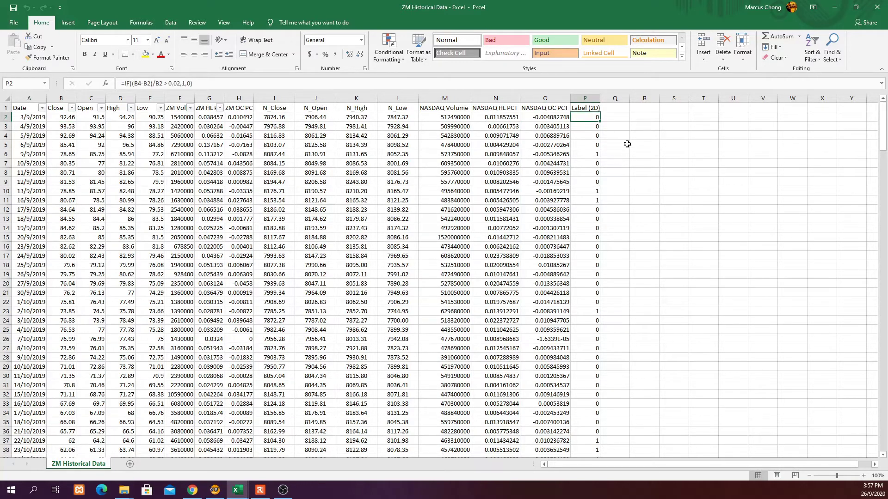
Step: Check the Label (2D) formula for 9/9/2019 in P6 against the closing prices in B6 and B8
{"action": "left_click", "coordinate": [590, 153]}
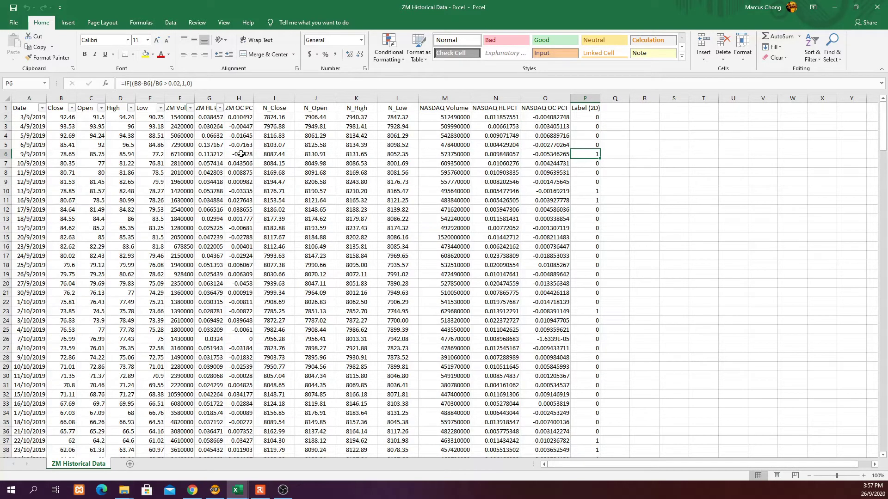
{"action": "left_click", "coordinate": [53, 155]}
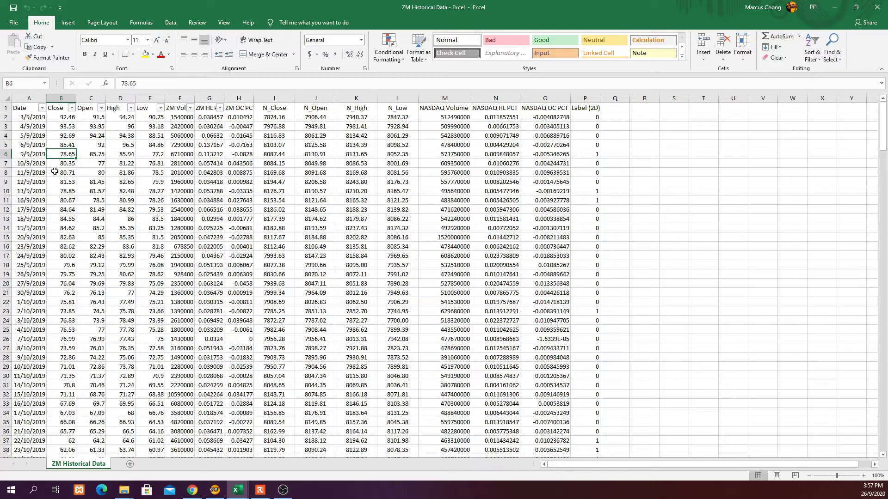
{"action": "left_click", "coordinate": [57, 175]}
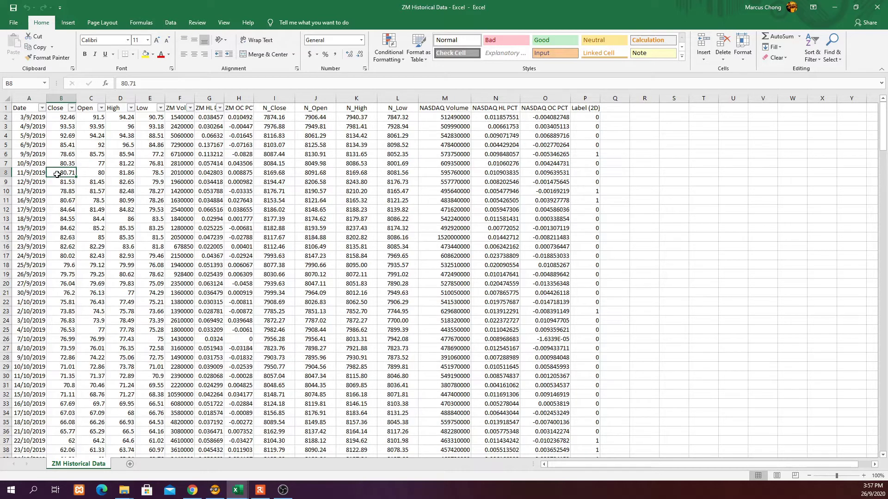
{"action": "left_click", "coordinate": [58, 153]}
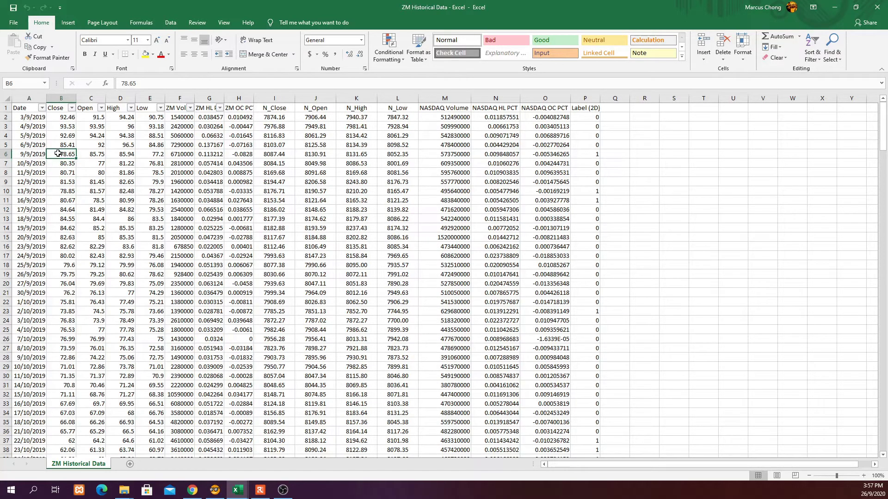
{"action": "left_click", "coordinate": [596, 154]}
Step: Go to the end of the dataset and select the Label (2D) cells for 24/9/2020 and 25/9/2020
{"action": "left_click_drag", "start_coordinate": [882, 125], "coordinate": [883, 141]}
{"action": "left_click_drag", "start_coordinate": [883, 452], "coordinate": [858, 420]}
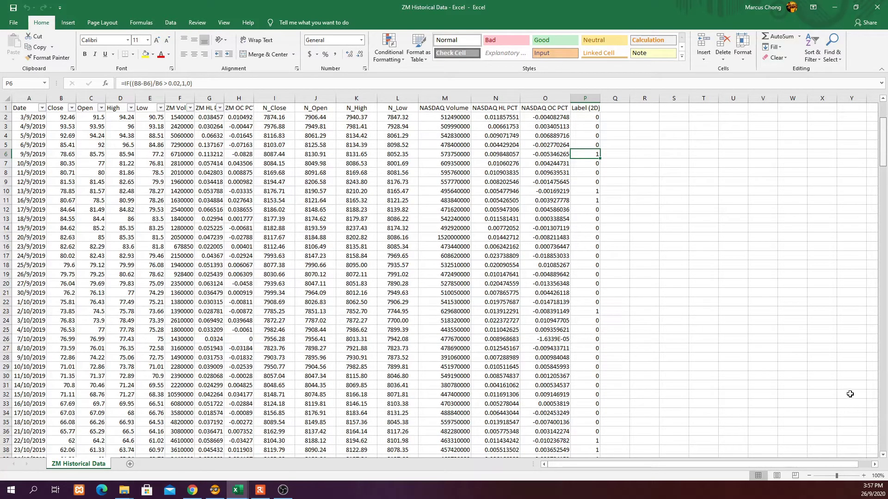
{"action": "scroll", "coordinate": [785, 335], "scroll_direction": "up", "scroll_amount": 20}
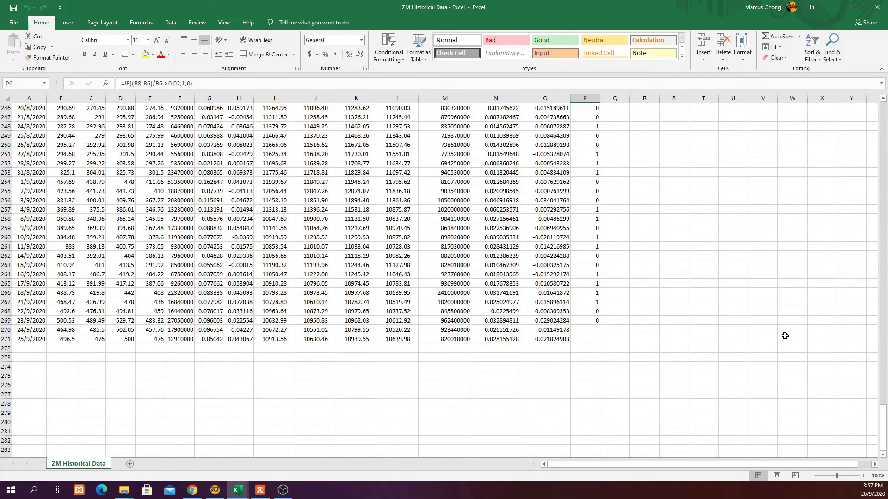
{"action": "left_click_drag", "start_coordinate": [593, 329], "coordinate": [587, 339]}
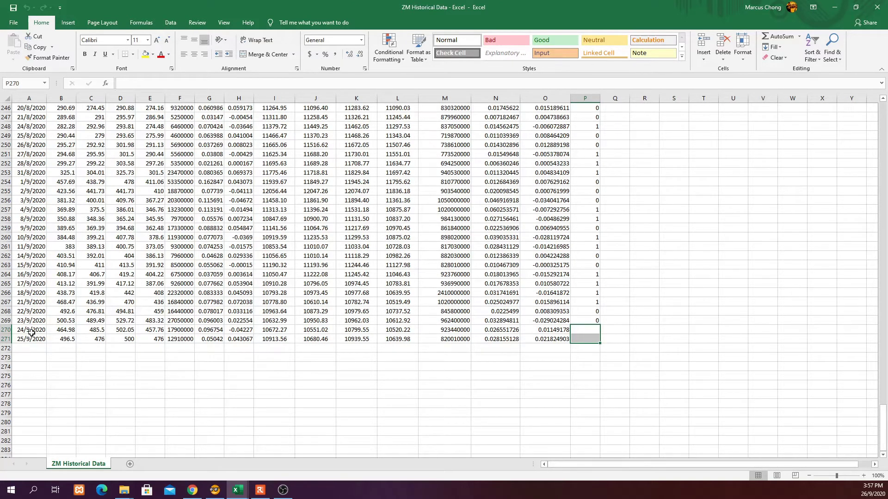
Step: Examine the rows just below the data, the last four days' values in A268:O271 and their labels in P268:P271
{"action": "left_click_drag", "start_coordinate": [587, 359], "coordinate": [26, 356]}
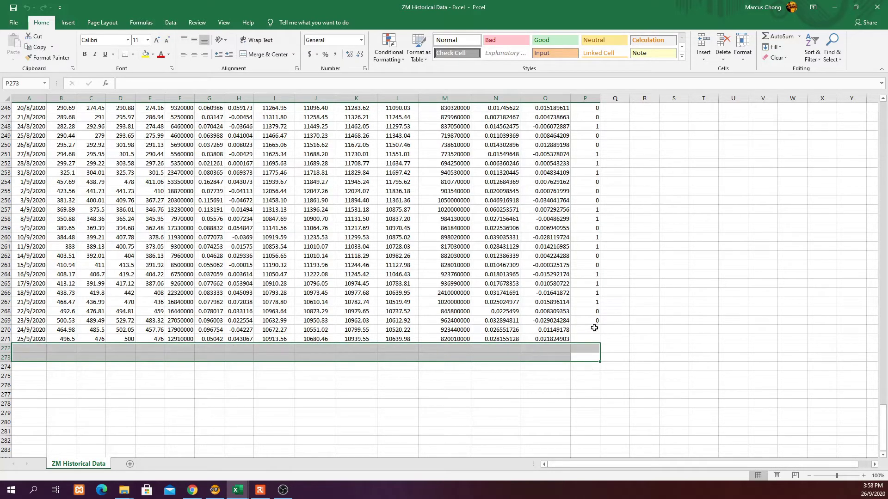
{"action": "left_click", "coordinate": [594, 366]}
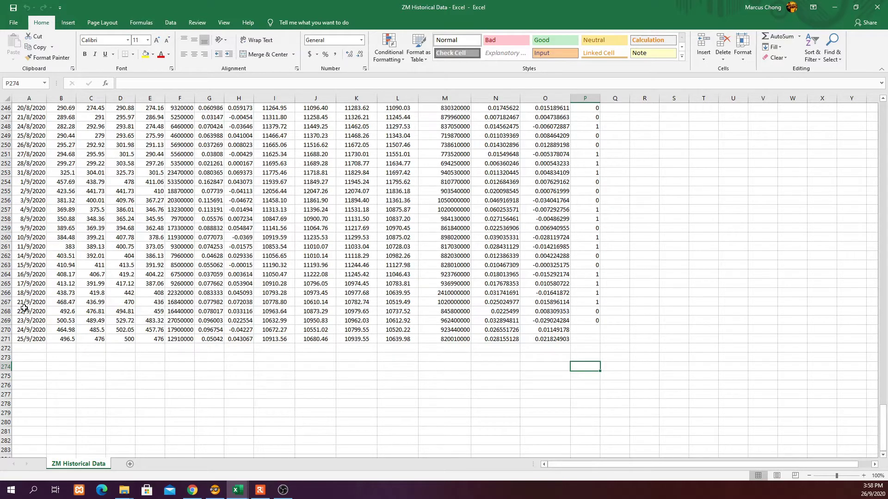
{"action": "left_click_drag", "start_coordinate": [23, 310], "coordinate": [557, 339]}
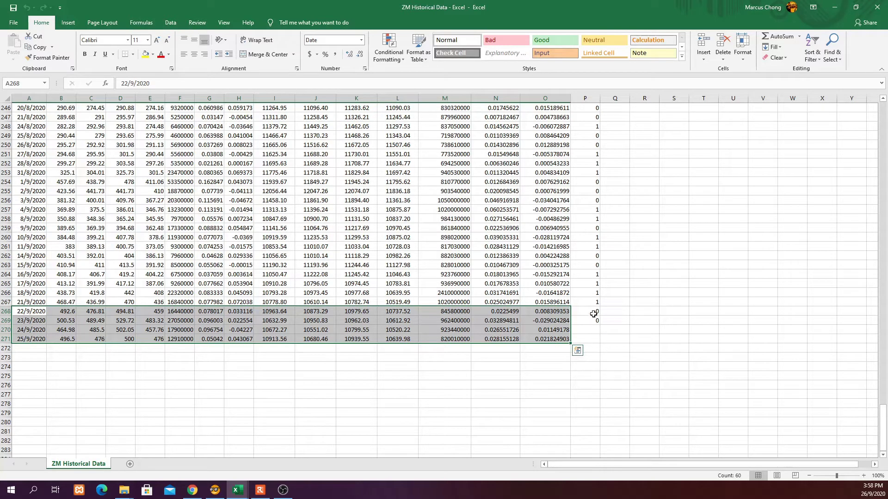
{"action": "left_click_drag", "start_coordinate": [584, 312], "coordinate": [584, 341]}
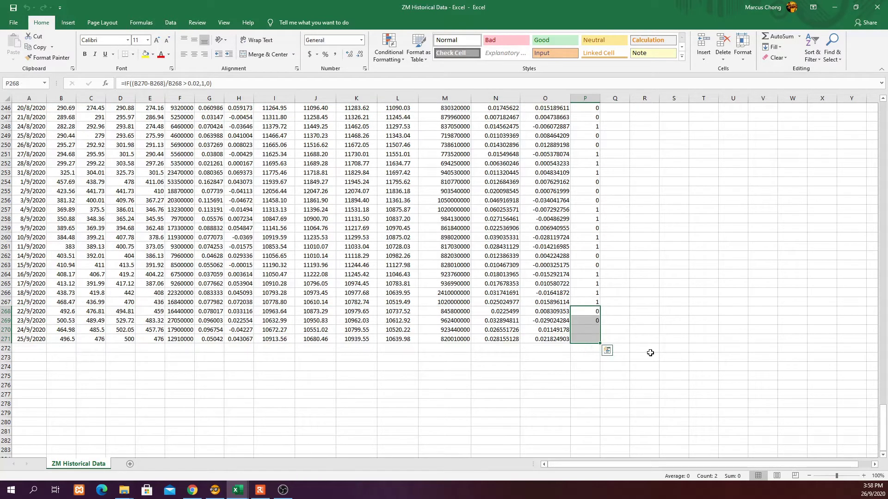
Step: Select the last available Label (2D) values, for 22/9/2020 and 23/9/2020, in P268:P269
{"action": "left_click", "coordinate": [617, 365]}
{"action": "left_click_drag", "start_coordinate": [585, 310], "coordinate": [582, 320]}
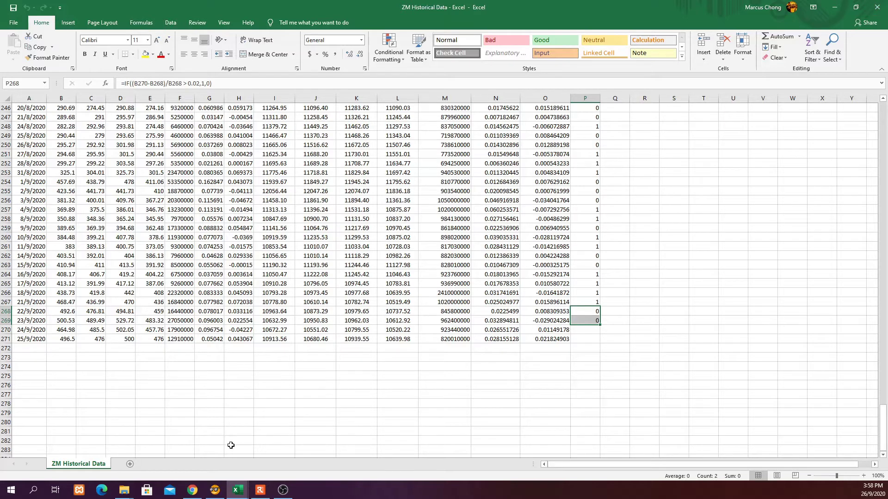
Step: Switch to Orange and place a File widget on the empty canvas
{"action": "left_click", "coordinate": [216, 491]}
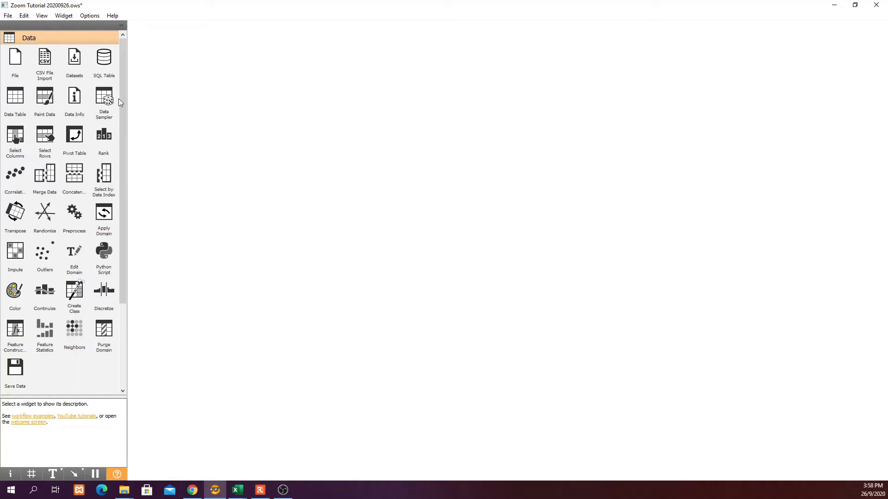
{"action": "left_click_drag", "start_coordinate": [15, 59], "coordinate": [216, 118]}
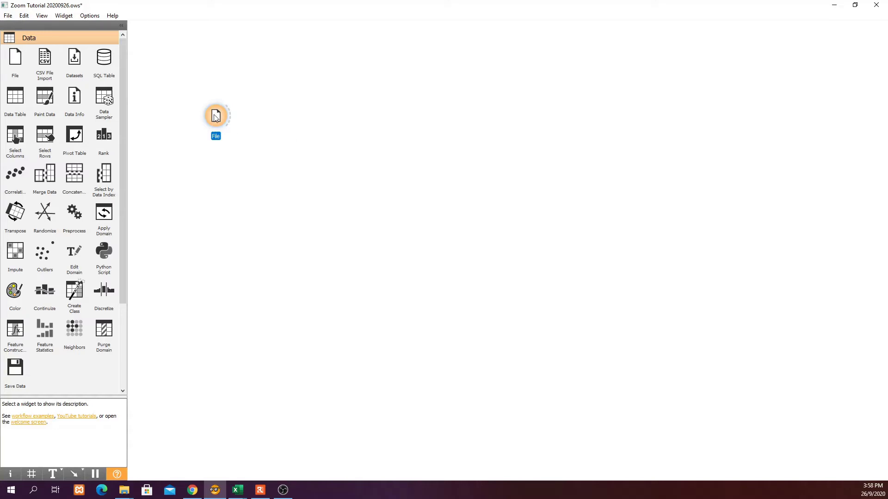
{"action": "left_click", "coordinate": [278, 148]}
Step: Load the training dataset "ZM Historical Data - Train" into the File widget
{"action": "double_click", "coordinate": [216, 116]}
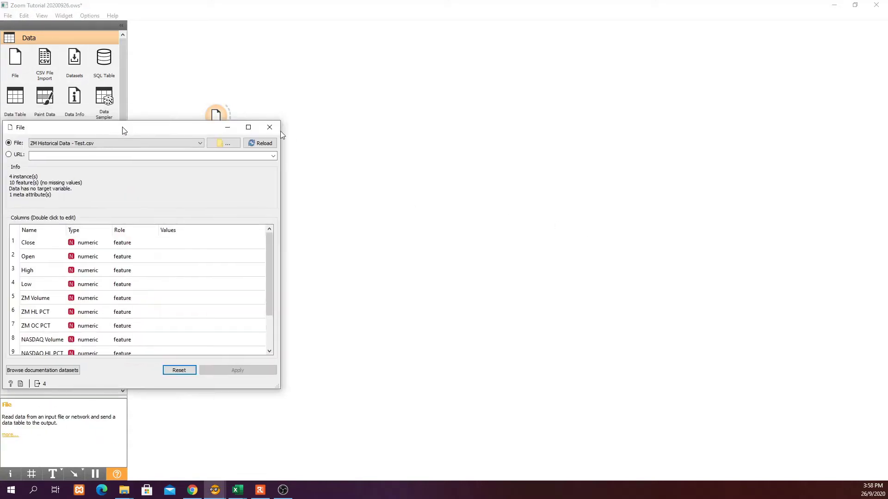
{"action": "left_click_drag", "start_coordinate": [219, 132], "coordinate": [452, 147]}
{"action": "left_click", "coordinate": [566, 162]}
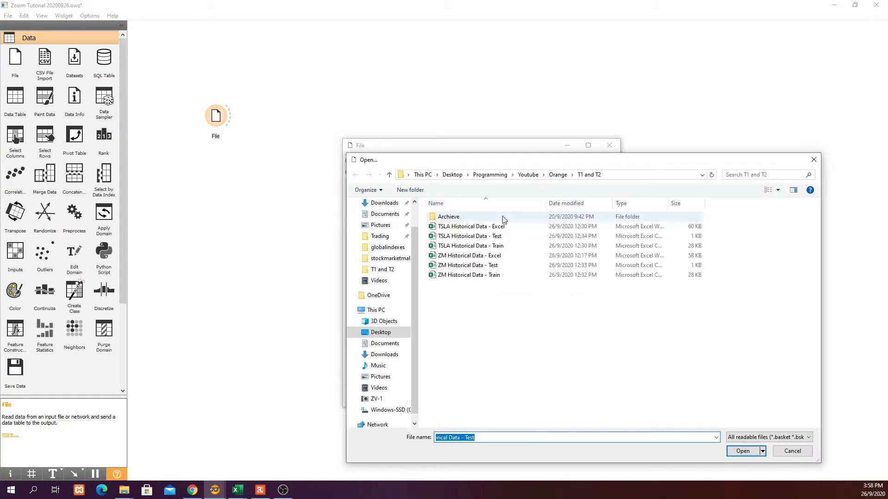
{"action": "left_click", "coordinate": [491, 275]}
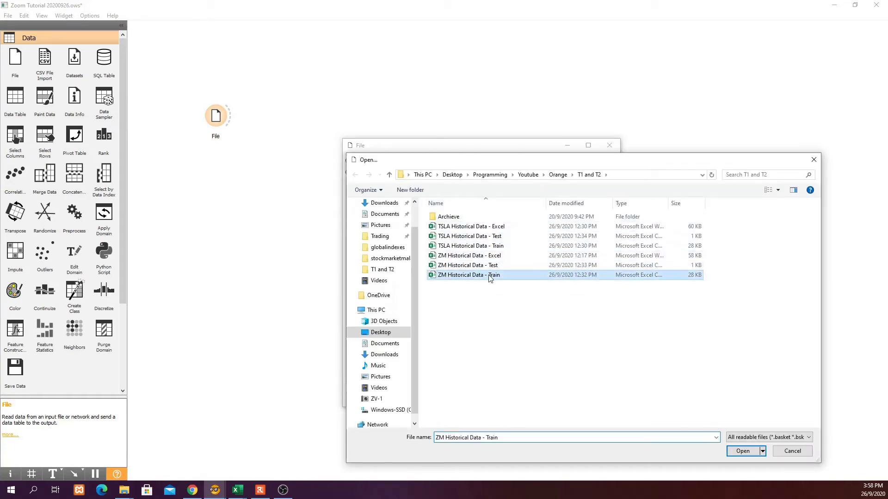
{"action": "left_click", "coordinate": [743, 451]}
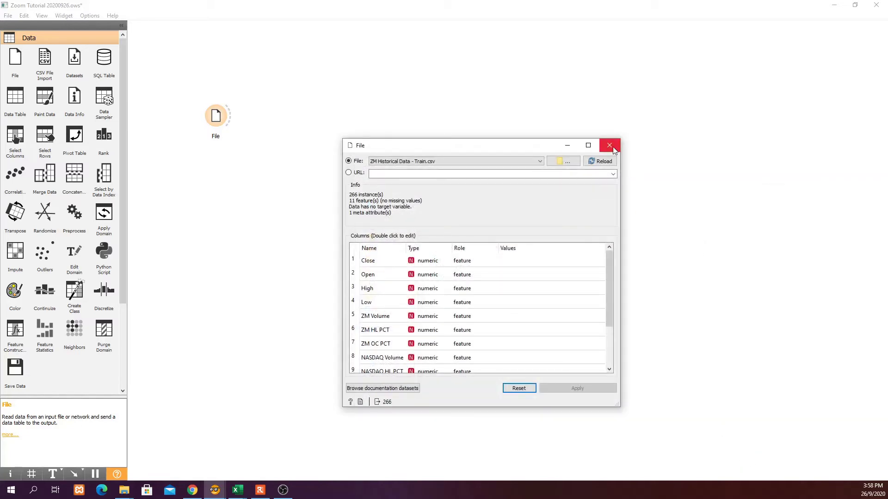
{"action": "left_click", "coordinate": [609, 145]}
Step: Add a Select Columns widget fed by the File widget's data
{"action": "left_click_drag", "start_coordinate": [233, 121], "coordinate": [268, 123]}
{"action": "left_click", "coordinate": [299, 146]}
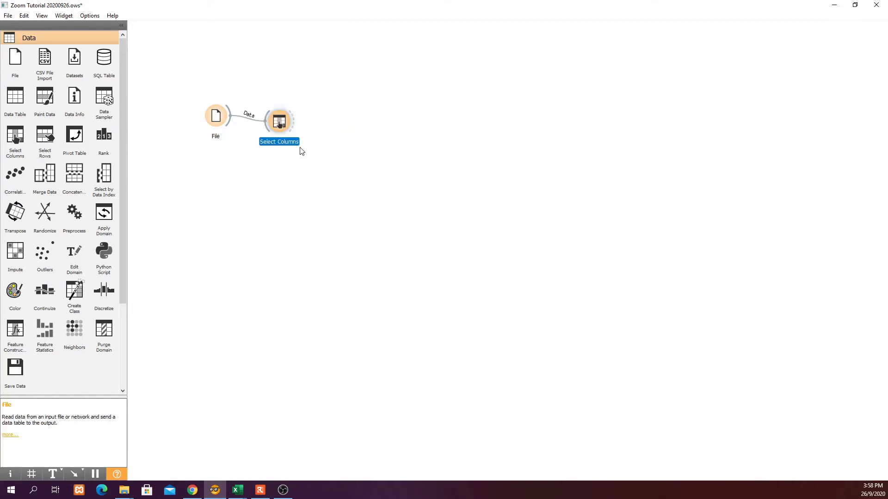
{"action": "left_click", "coordinate": [323, 139]}
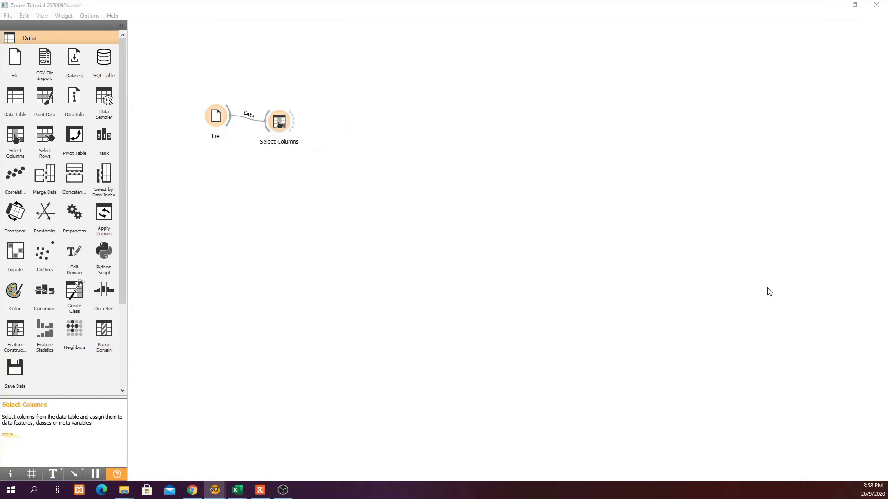
Step: Add ZM OC PCT from the available variables to the features in Select Columns
{"action": "left_click_drag", "start_coordinate": [222, 98], "coordinate": [521, 105]}
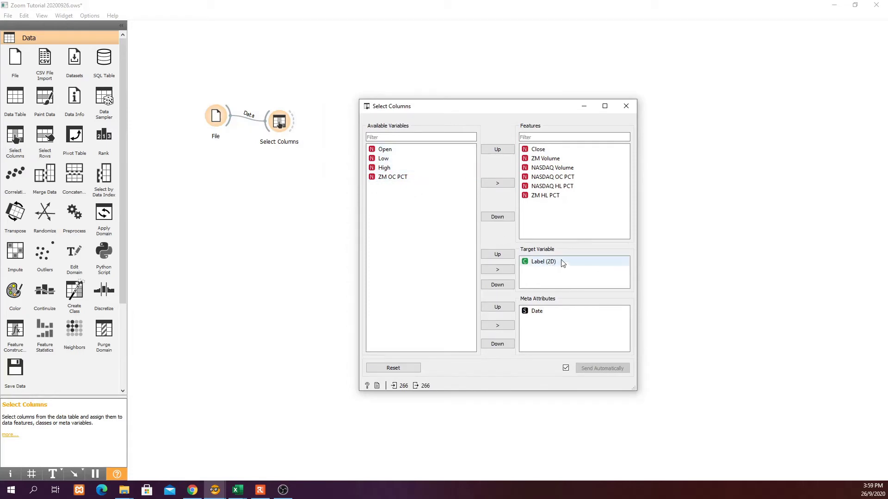
{"action": "left_click", "coordinate": [406, 178]}
{"action": "left_click", "coordinate": [489, 184]}
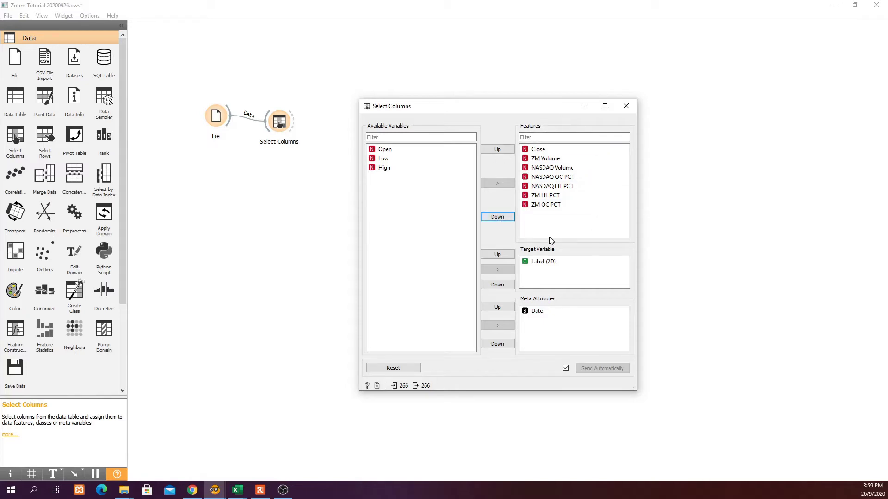
{"action": "left_click", "coordinate": [625, 106]}
Step: Connect a Rank widget to Select Columns and review the features' gain ratio and Gini scores
{"action": "left_click_drag", "start_coordinate": [296, 120], "coordinate": [316, 104]}
{"action": "left_click", "coordinate": [345, 127]}
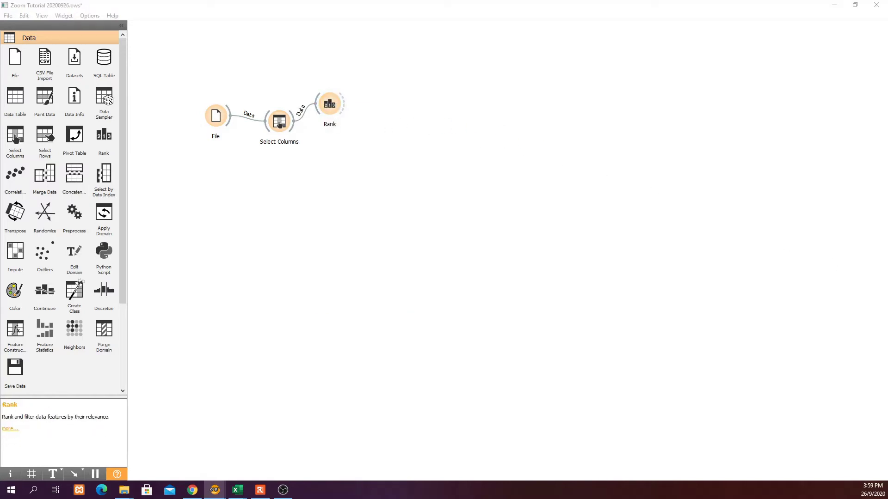
{"action": "left_click_drag", "start_coordinate": [356, 167], "coordinate": [498, 144]}
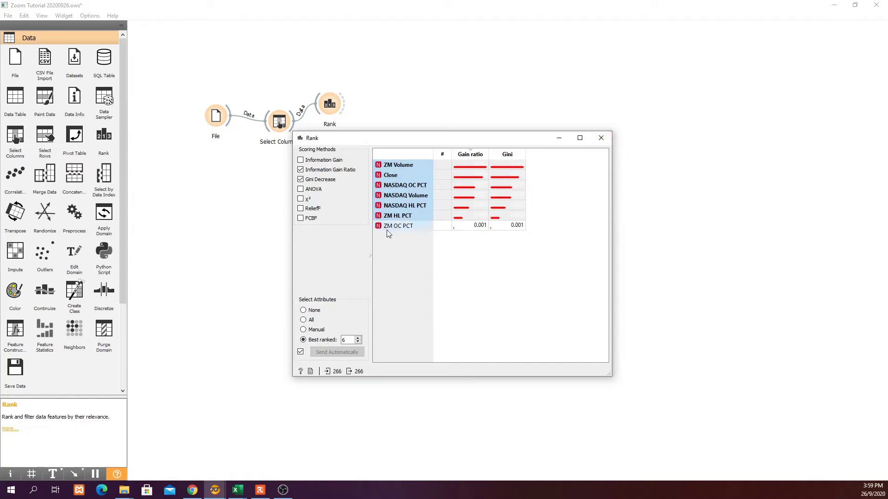
{"action": "left_click", "coordinate": [601, 138]}
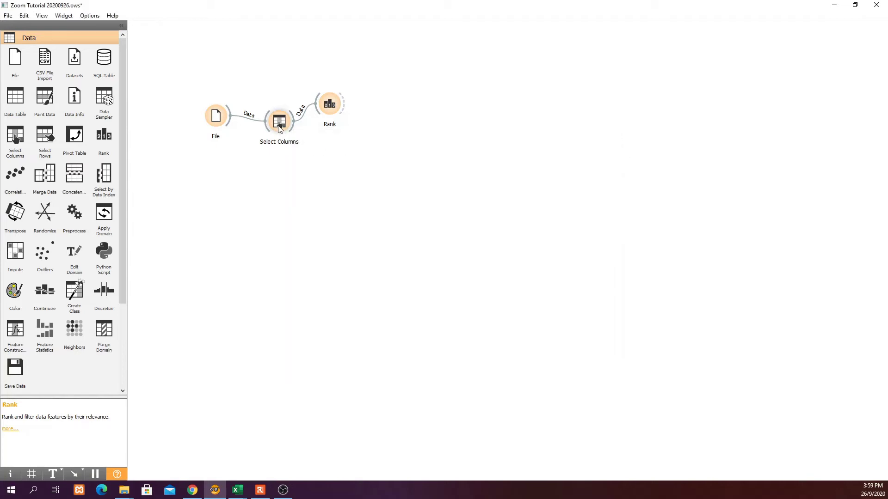
Step: Remove ZM OC PCT from the features in Select Columns, returning it to the available variables
{"action": "double_click", "coordinate": [279, 126]}
{"action": "left_click", "coordinate": [527, 205]}
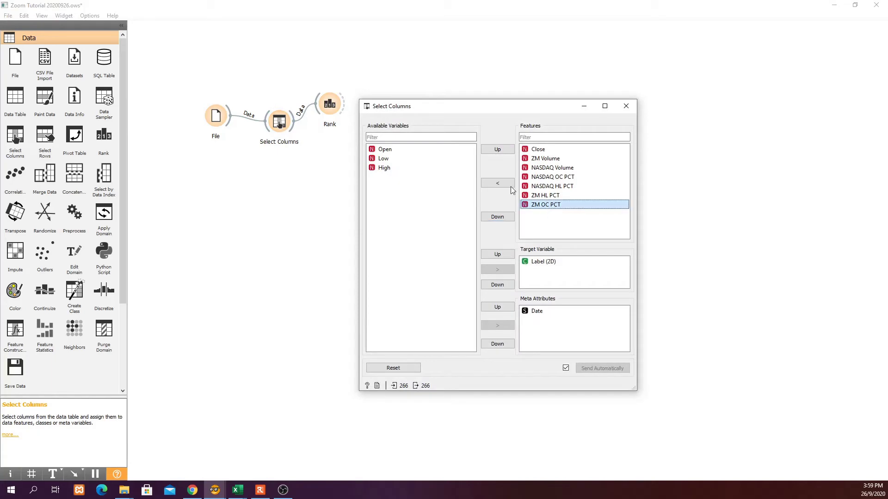
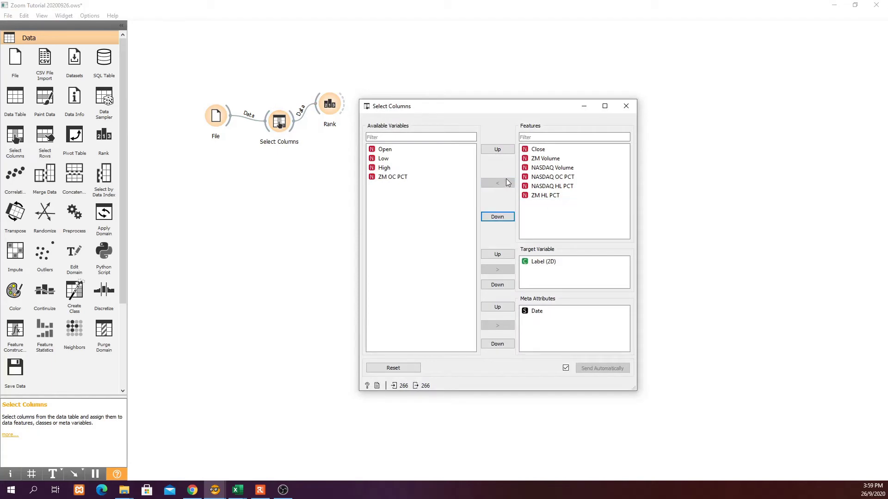
{"action": "left_click", "coordinate": [625, 106]}
Step: Connect a Test and Score widget to Select Columns and look over its sampling settings
{"action": "left_click_drag", "start_coordinate": [294, 122], "coordinate": [365, 170]}
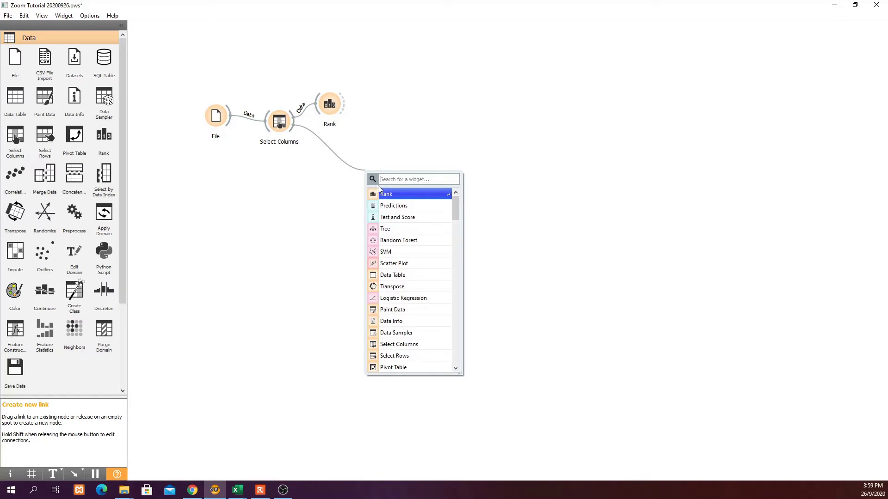
{"action": "left_click", "coordinate": [399, 217]}
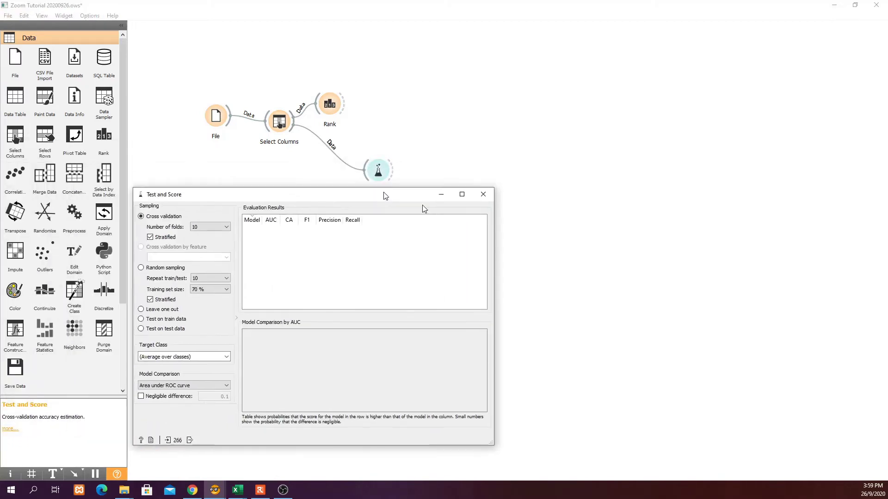
{"action": "left_click_drag", "start_coordinate": [385, 195], "coordinate": [531, 238]}
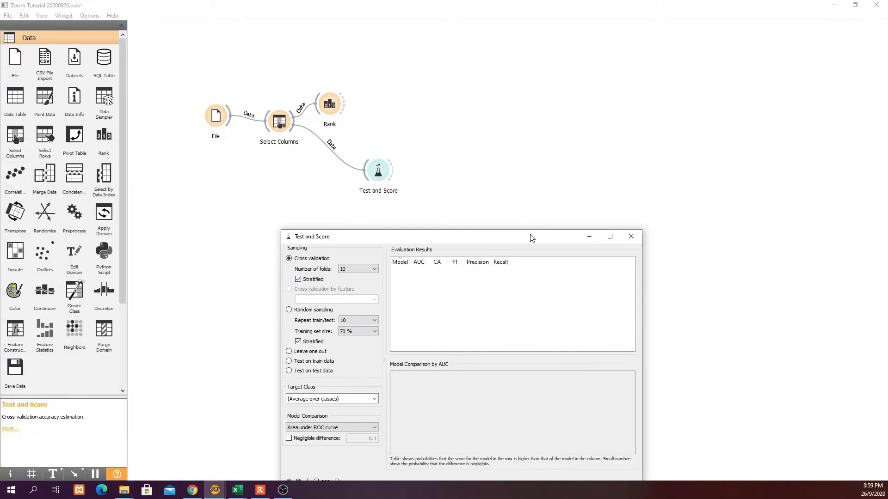
{"action": "left_click", "coordinate": [631, 237]}
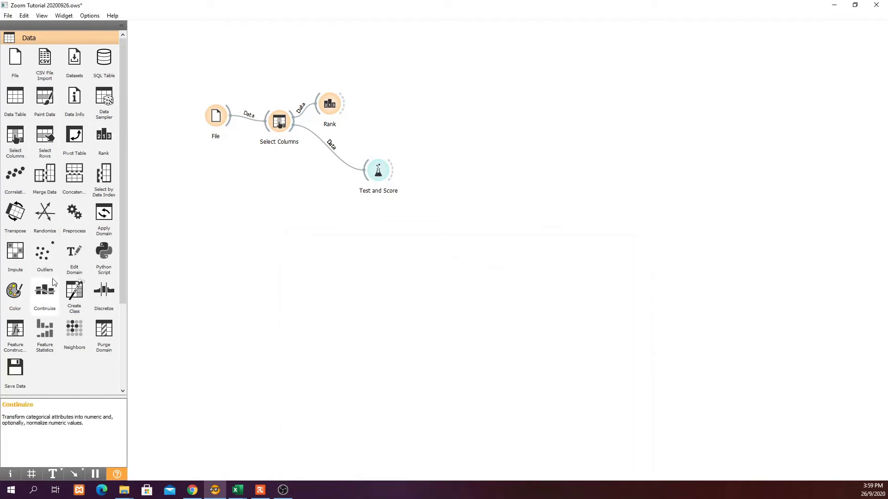
Step: Place Random Forest, SVM and Logistic Regression model widgets on the canvas below the File widget
{"action": "scroll", "coordinate": [62, 305], "scroll_direction": "down", "scroll_amount": 2}
{"action": "left_click", "coordinate": [57, 308]}
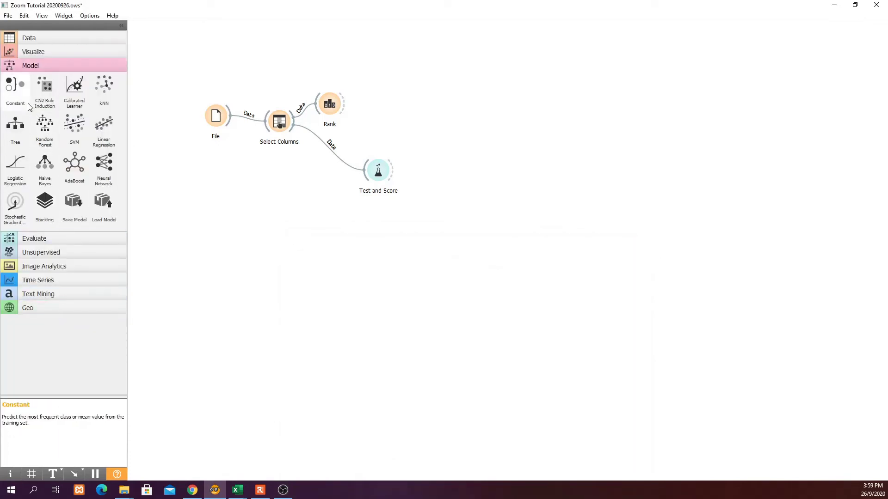
{"action": "left_click_drag", "start_coordinate": [44, 125], "coordinate": [246, 203]}
{"action": "left_click_drag", "start_coordinate": [73, 128], "coordinate": [240, 241]}
{"action": "left_click_drag", "start_coordinate": [15, 164], "coordinate": [256, 271]}
Step: Link Random Forest, SVM and Logistic Regression to Test and Score as learners
{"action": "left_click_drag", "start_coordinate": [262, 203], "coordinate": [365, 172]}
{"action": "left_click_drag", "start_coordinate": [257, 240], "coordinate": [365, 172]}
{"action": "left_click_drag", "start_coordinate": [272, 269], "coordinate": [366, 183]}
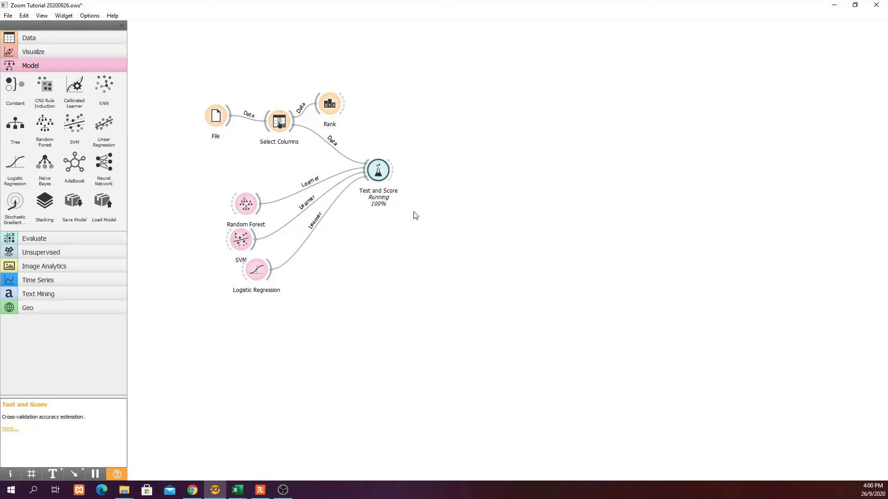
Step: Compare the three models' classification accuracy and other evaluation results in Test and Score
{"action": "left_click", "coordinate": [380, 173]}
{"action": "double_click", "coordinate": [380, 173]}
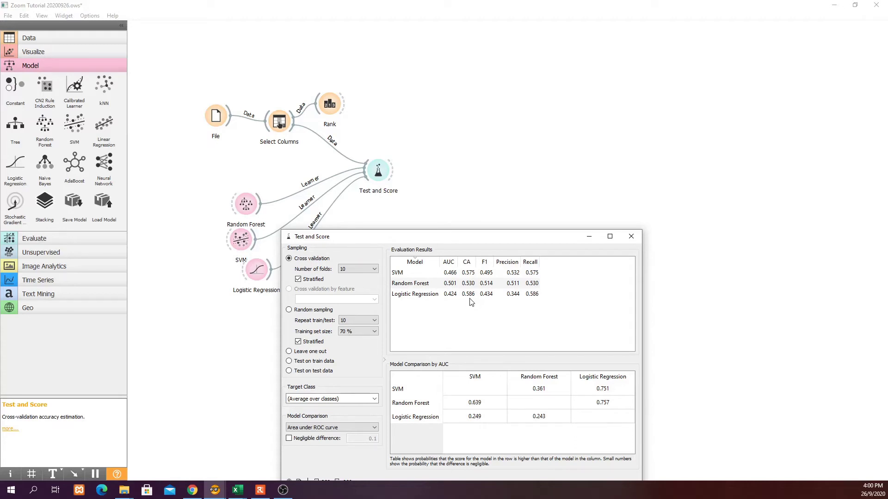
{"action": "left_click", "coordinate": [631, 237]}
Step: Connect a Confusion Matrix to Test and Score, and feed its selected data into a Data Table
{"action": "left_click_drag", "start_coordinate": [393, 171], "coordinate": [449, 209]}
{"action": "left_click", "coordinate": [481, 232]}
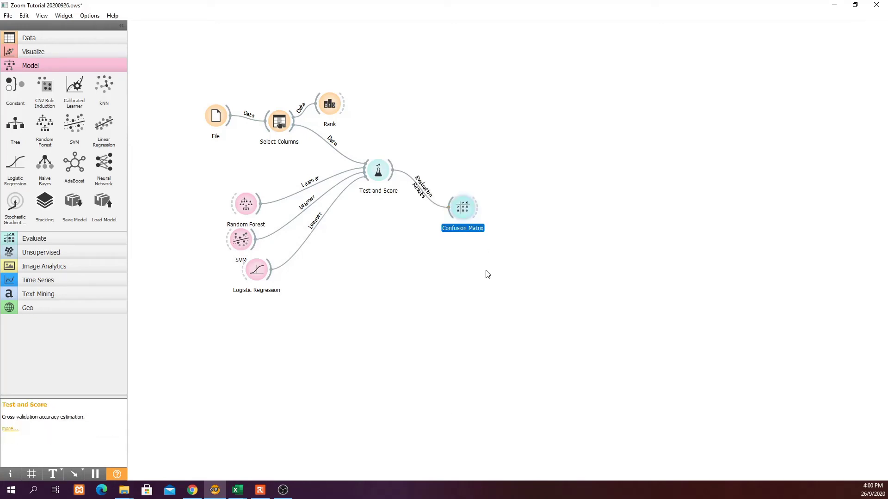
{"action": "left_click_drag", "start_coordinate": [479, 209], "coordinate": [517, 202]}
{"action": "left_click", "coordinate": [531, 215]}
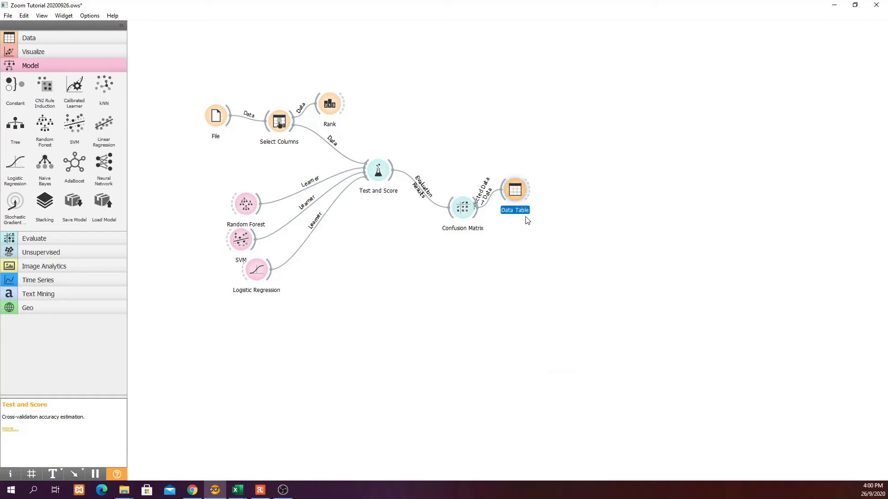
Step: Examine the confusion matrices for Random Forest, Logistic Regression and SVM
{"action": "double_click", "coordinate": [465, 211]}
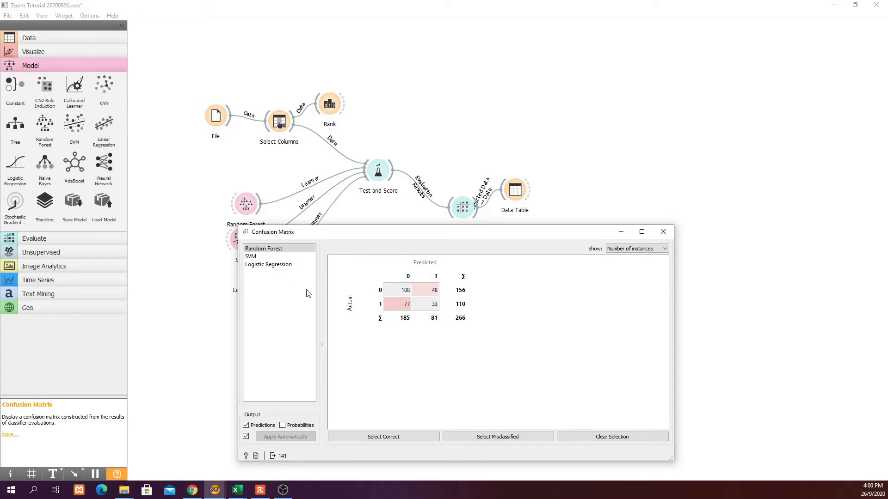
{"action": "left_click", "coordinate": [277, 265]}
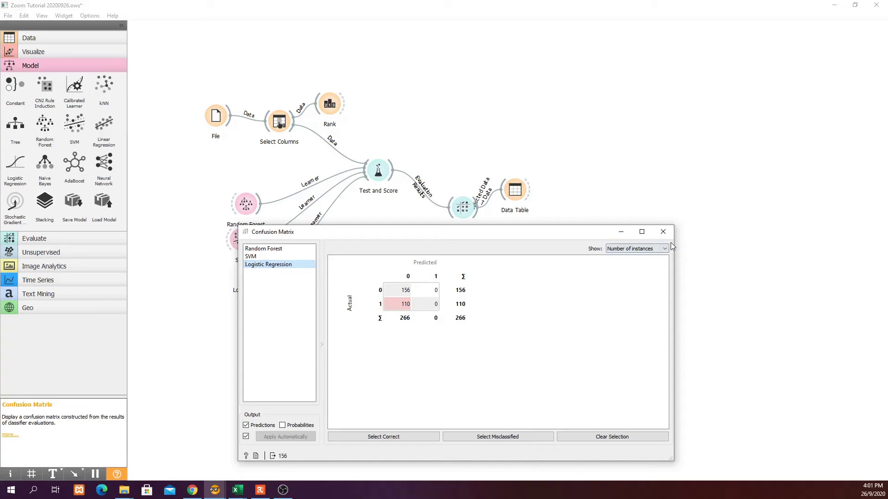
{"action": "left_click", "coordinate": [251, 258]}
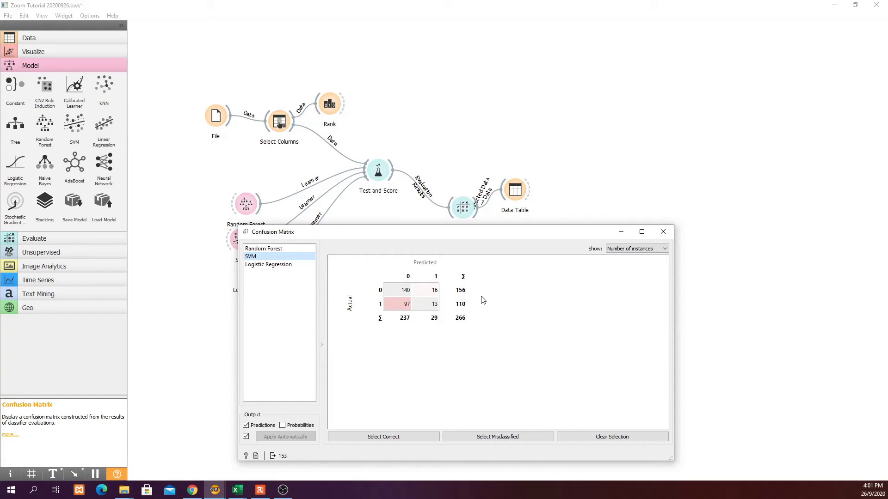
Step: Select Random Forest's correctly classified instances in the Confusion Matrix as the output data
{"action": "left_click", "coordinate": [278, 249]}
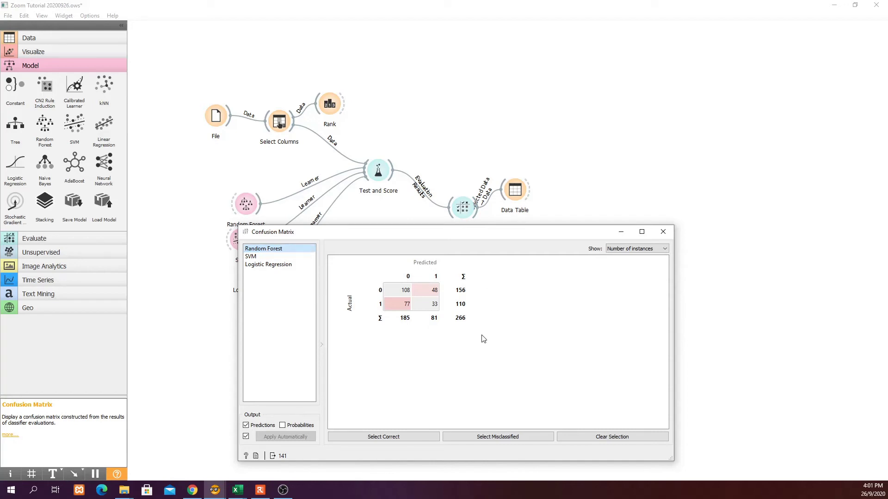
{"action": "left_click", "coordinate": [405, 437]}
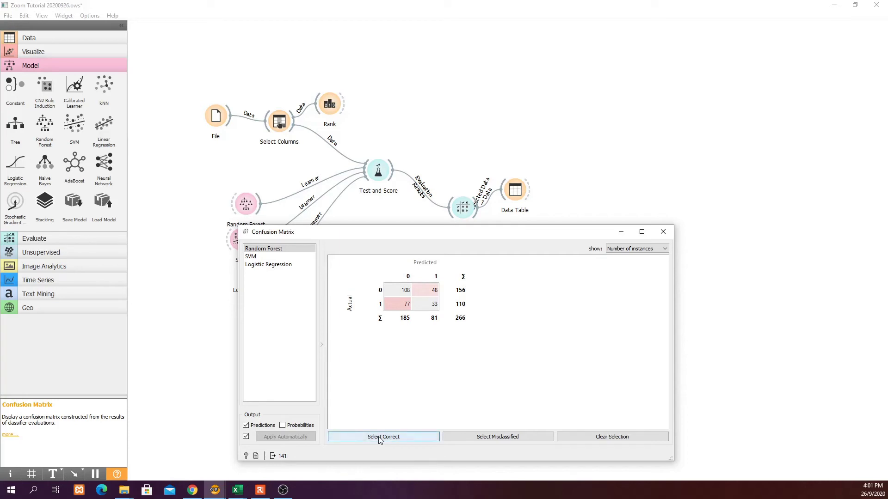
{"action": "left_click", "coordinate": [662, 232]}
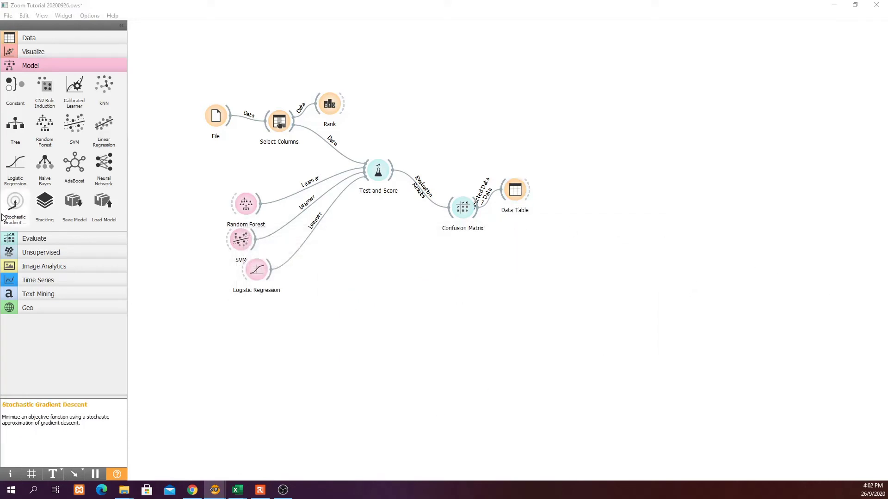
Step: Examine the Data Table's correctly classified rows, comparing the actual Label (2D) with the Random Forest predictions
{"action": "key", "text": "Return"}
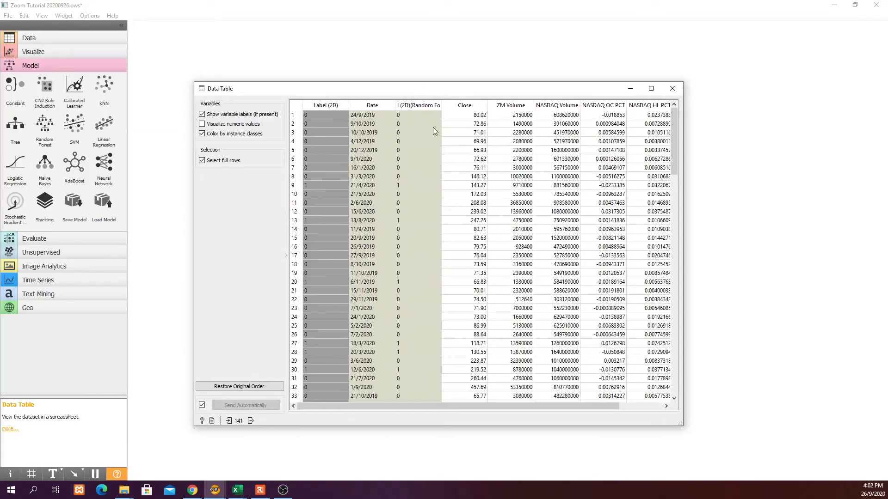
{"action": "scroll", "coordinate": [417, 176], "scroll_direction": "down", "scroll_amount": 17}
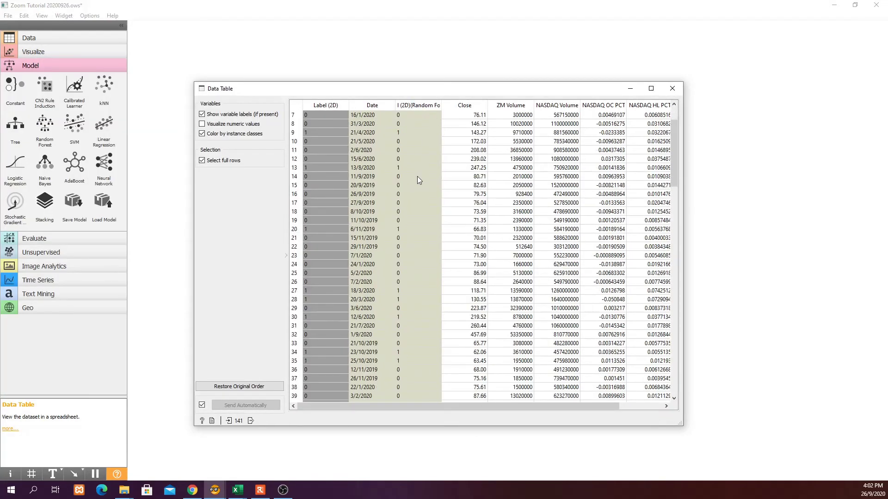
{"action": "scroll", "coordinate": [420, 177], "scroll_direction": "down", "scroll_amount": 10}
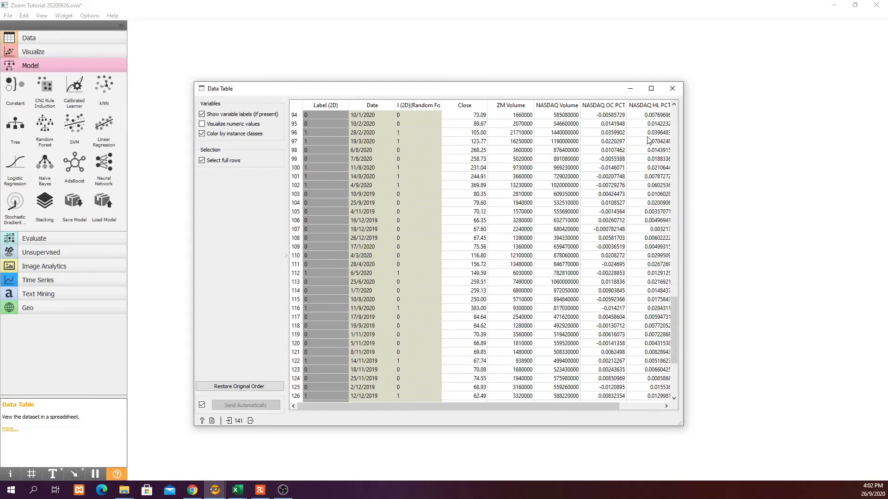
{"action": "left_click", "coordinate": [672, 88]}
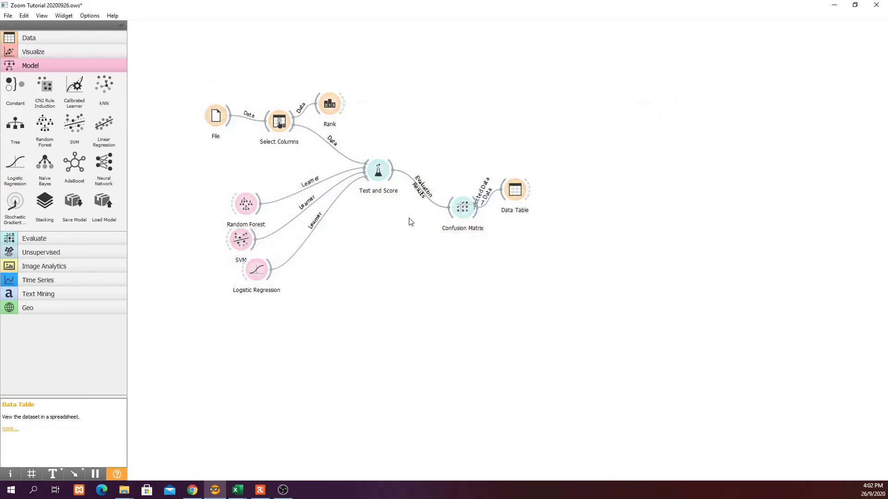
Step: Feed the data from Select Columns into a new Tree model and connect its output to a Tree Viewer
{"action": "left_click_drag", "start_coordinate": [296, 122], "coordinate": [427, 127]}
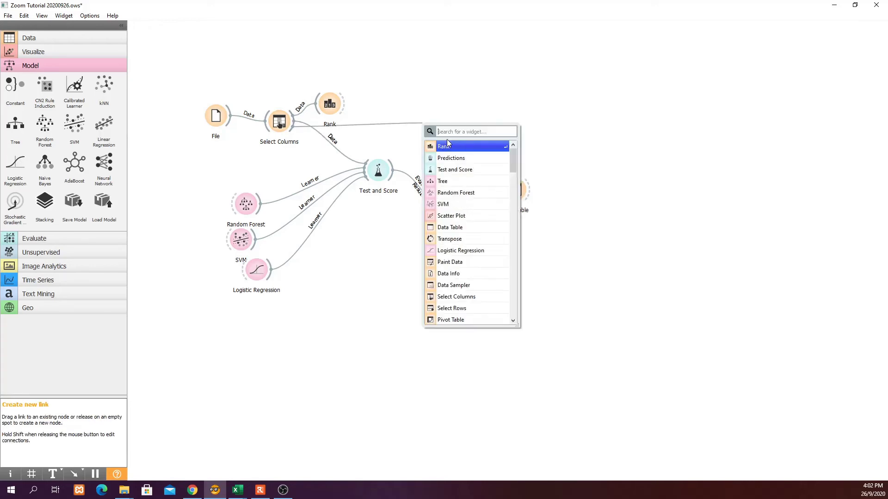
{"action": "left_click", "coordinate": [462, 182]}
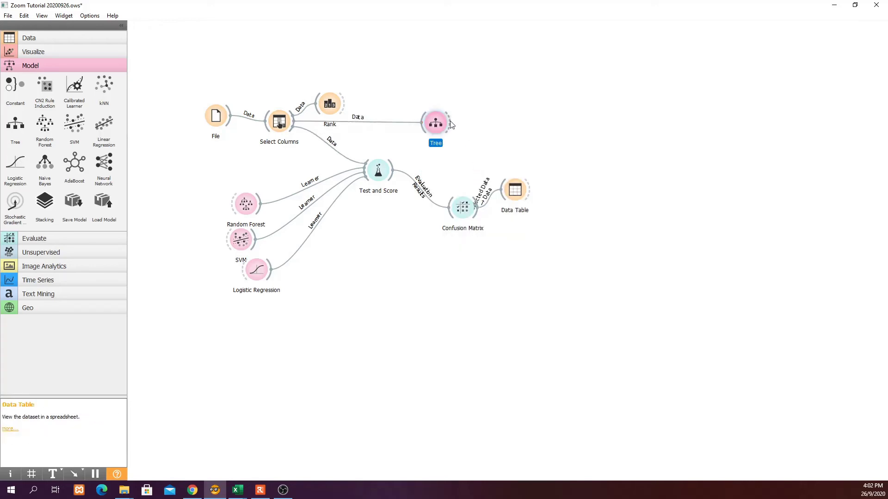
{"action": "left_click_drag", "start_coordinate": [451, 125], "coordinate": [482, 97]}
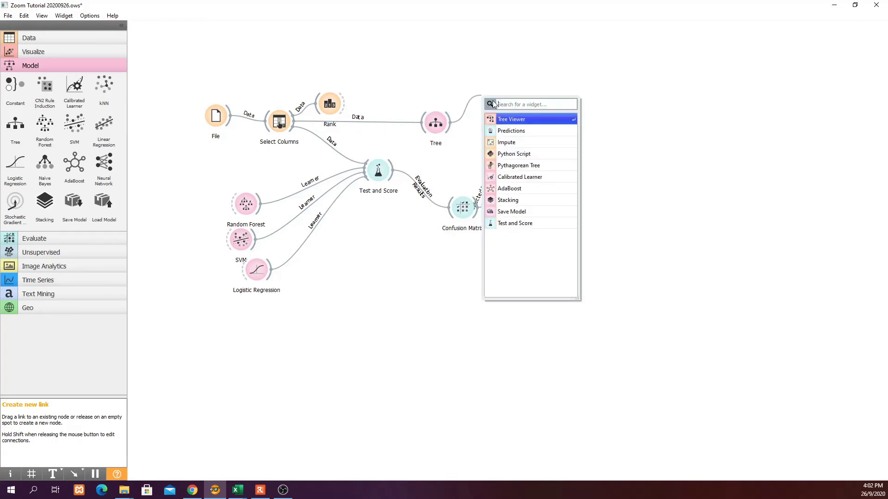
{"action": "left_click", "coordinate": [511, 119]}
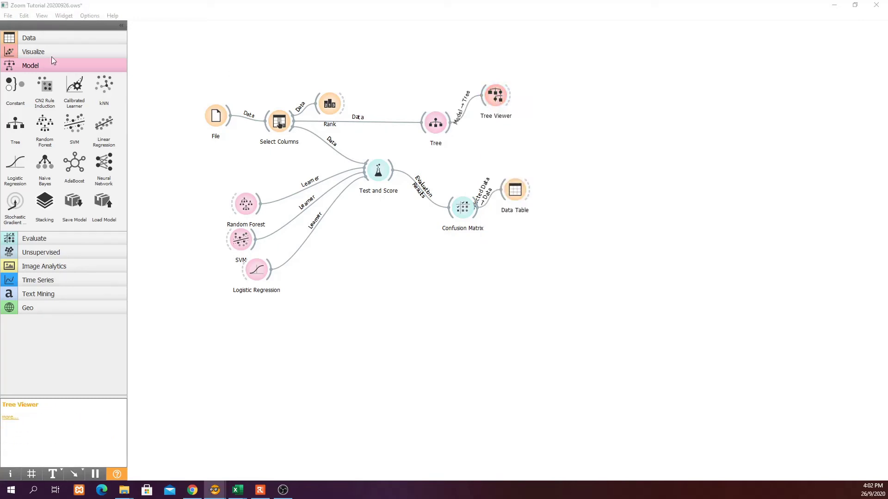
Step: Examine the decision tree's nodes and splits in the Tree Viewer
{"action": "left_click_drag", "start_coordinate": [456, 71], "coordinate": [511, 90]}
{"action": "scroll", "coordinate": [393, 171], "scroll_direction": "down", "scroll_amount": 2}
{"action": "scroll", "coordinate": [393, 171], "scroll_direction": "up", "scroll_amount": 2}
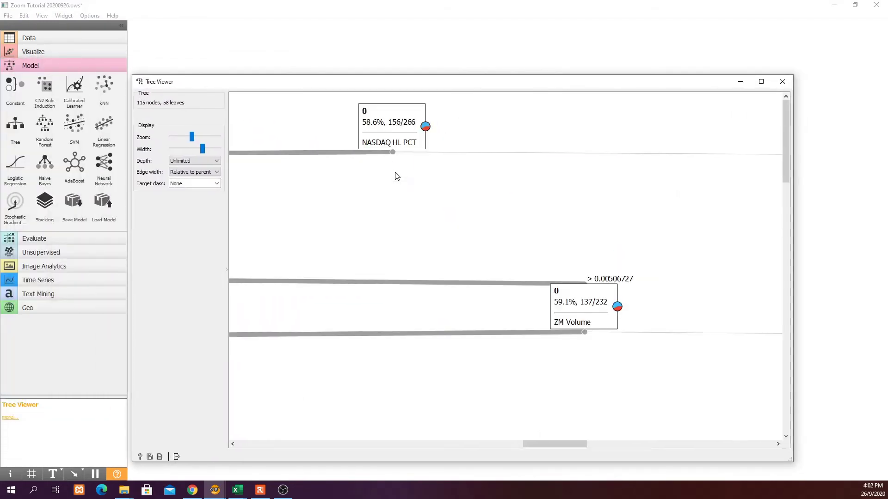
{"action": "left_click_drag", "start_coordinate": [559, 442], "coordinate": [359, 443]}
{"action": "scroll", "coordinate": [446, 433], "scroll_direction": "down", "scroll_amount": 4}
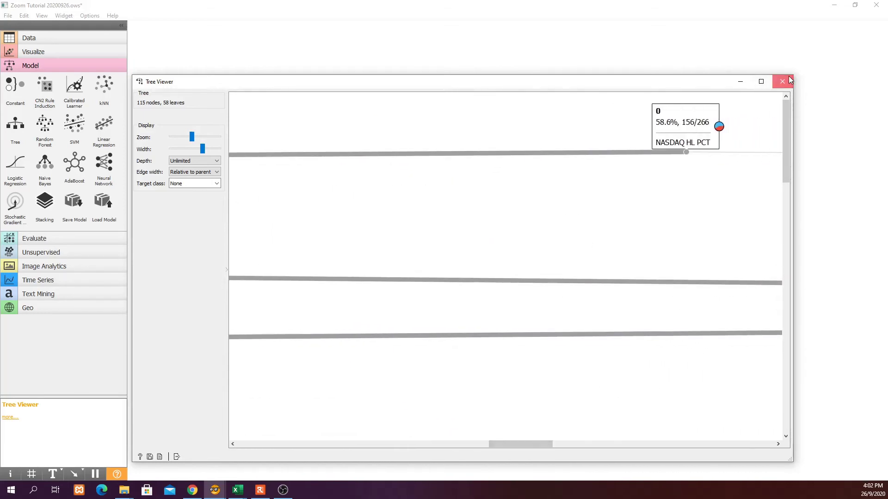
{"action": "key", "text": "Escape"}
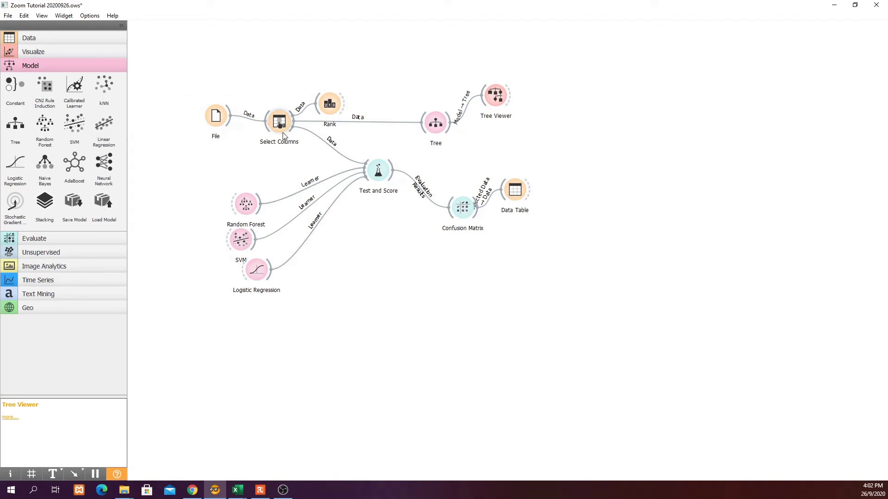
Step: Add a second SVM trained on the Select Columns data, and connect both it and the Tree model to a new Predictions widget
{"action": "left_click_drag", "start_coordinate": [292, 134], "coordinate": [426, 303]}
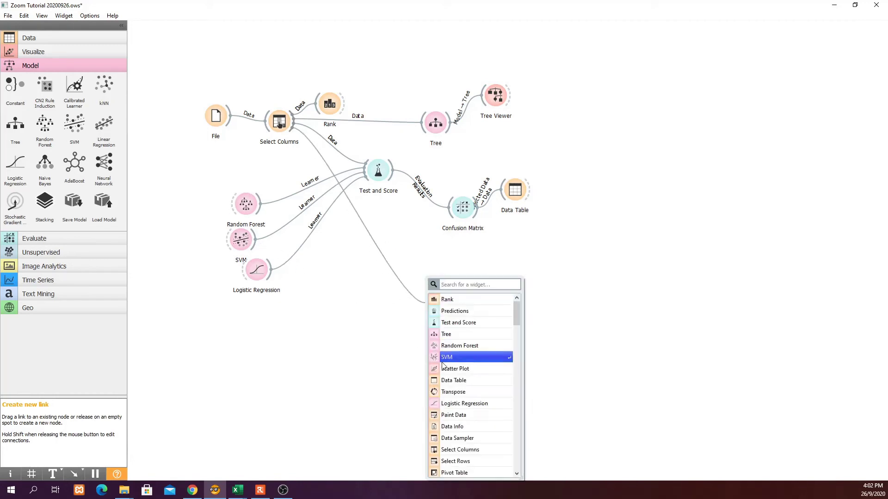
{"action": "left_click", "coordinate": [463, 364]}
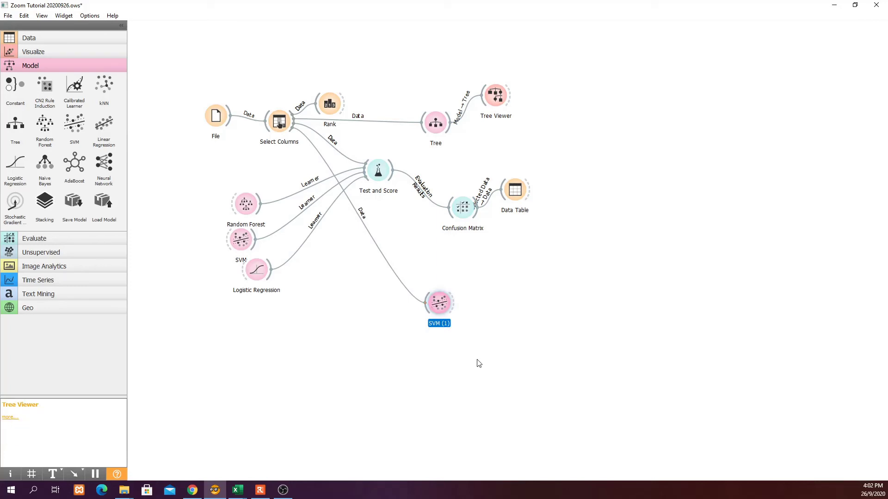
{"action": "left_click_drag", "start_coordinate": [455, 303], "coordinate": [614, 267]}
{"action": "left_click", "coordinate": [652, 302]}
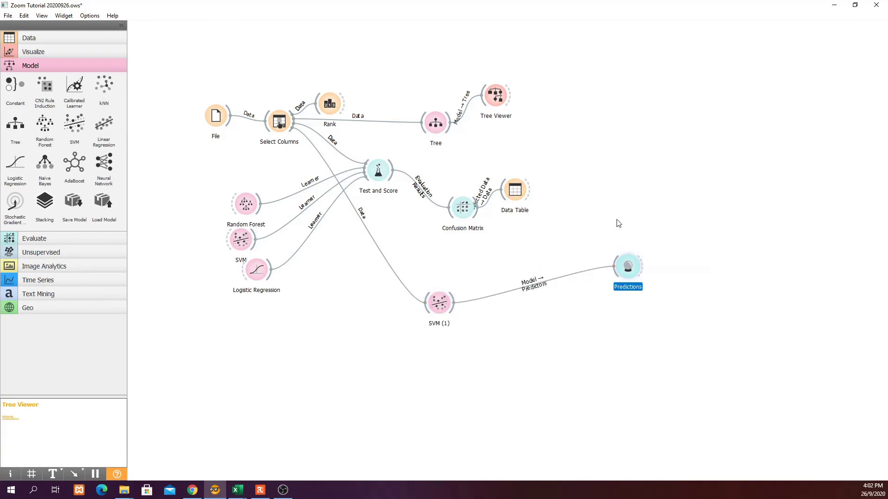
{"action": "left_click_drag", "start_coordinate": [456, 132], "coordinate": [615, 262]}
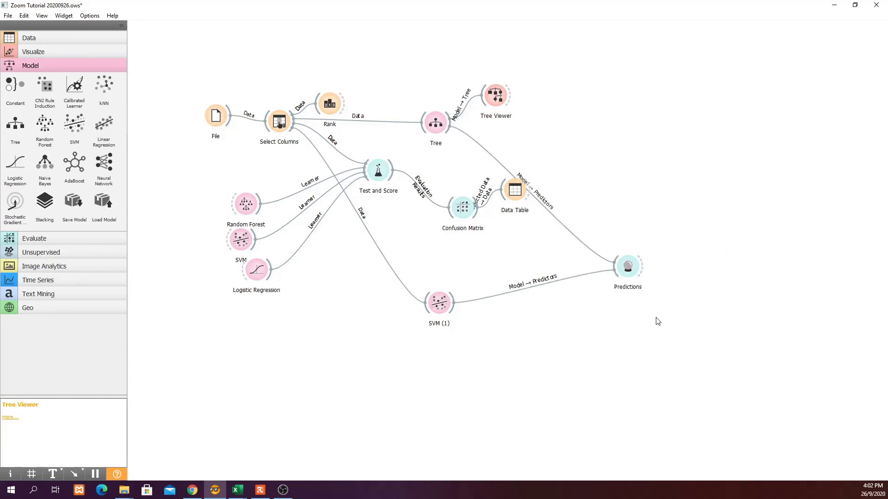
Step: Add a second File widget below the workflow and load ZM Historical Data - Test into it
{"action": "left_click", "coordinate": [27, 38]}
{"action": "left_click_drag", "start_coordinate": [16, 57], "coordinate": [396, 380]}
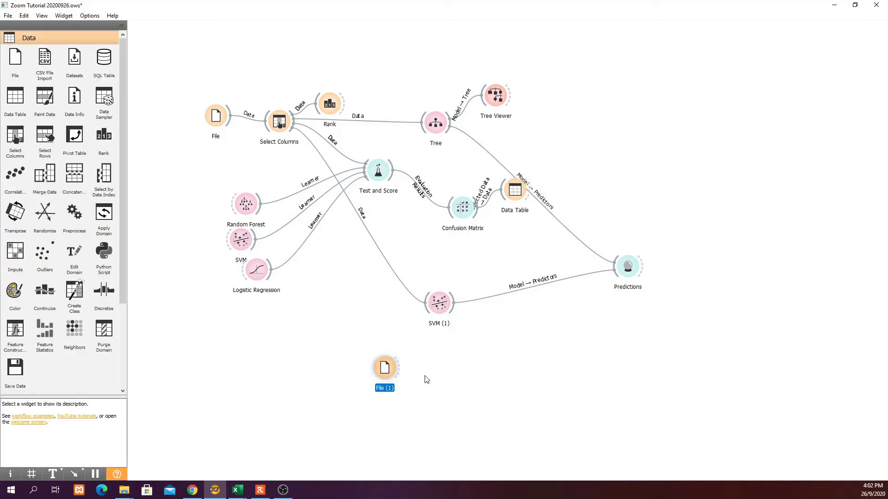
{"action": "double_click", "coordinate": [387, 369]}
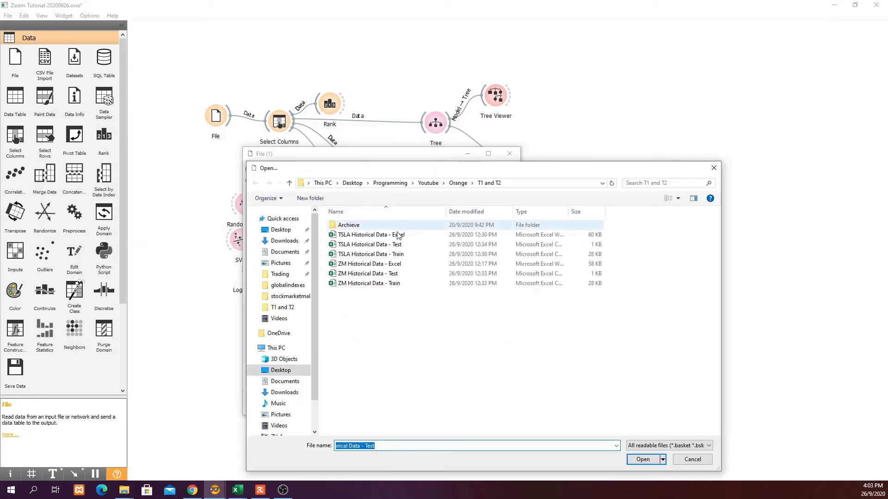
{"action": "left_click", "coordinate": [397, 274]}
{"action": "left_click", "coordinate": [630, 462]}
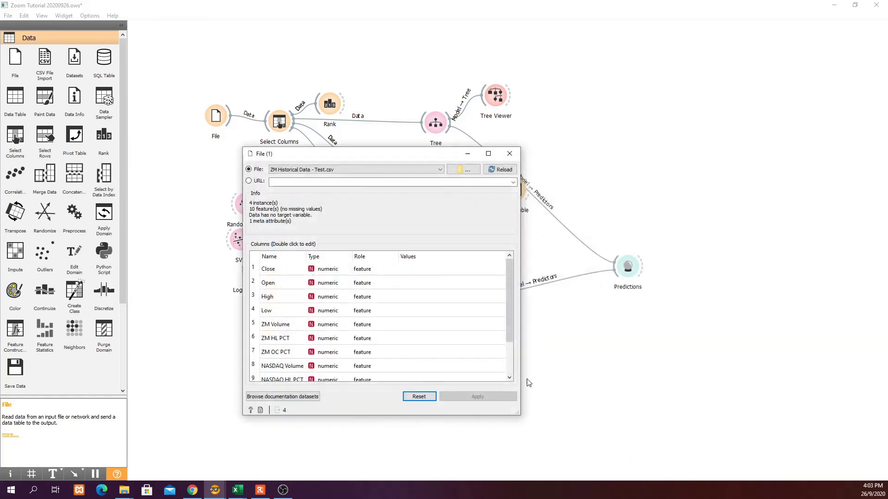
{"action": "left_click", "coordinate": [509, 153]}
Step: Connect the test data File widget to a new Select Columns widget
{"action": "left_click_drag", "start_coordinate": [398, 370], "coordinate": [454, 369]}
{"action": "left_click", "coordinate": [490, 302]}
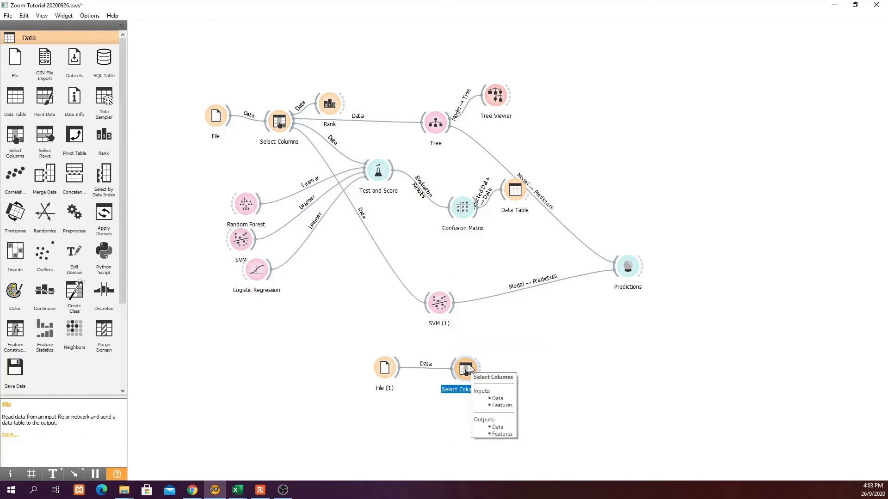
Step: Compare the available variables, features, target and meta attributes in the test data's Select Columns with those in the training data's Select Columns
{"action": "mouse_move", "coordinate": [271, 120]}
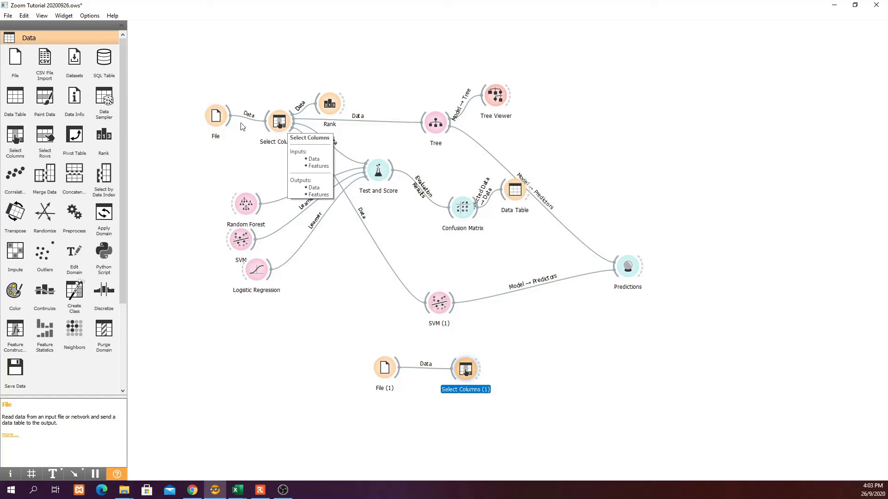
{"action": "left_click", "coordinate": [481, 370]}
{"action": "left_click", "coordinate": [464, 369]}
{"action": "double_click", "coordinate": [464, 368]}
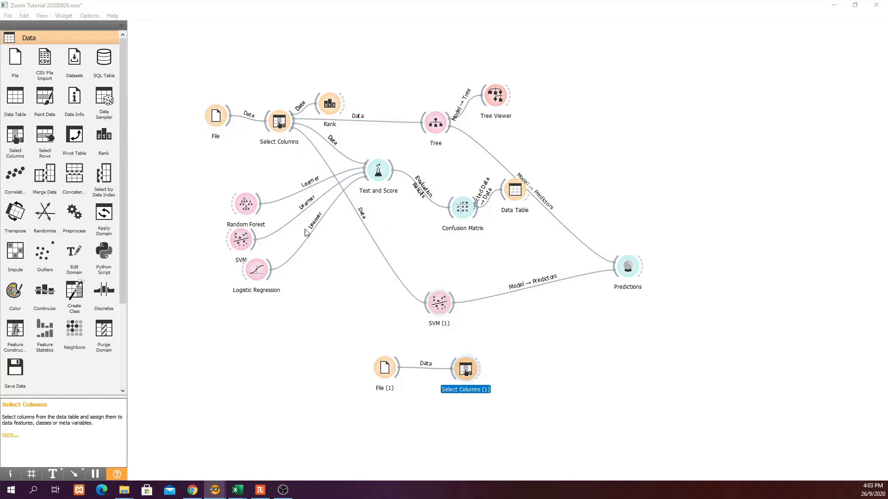
{"action": "left_click_drag", "start_coordinate": [111, 95], "coordinate": [582, 192]}
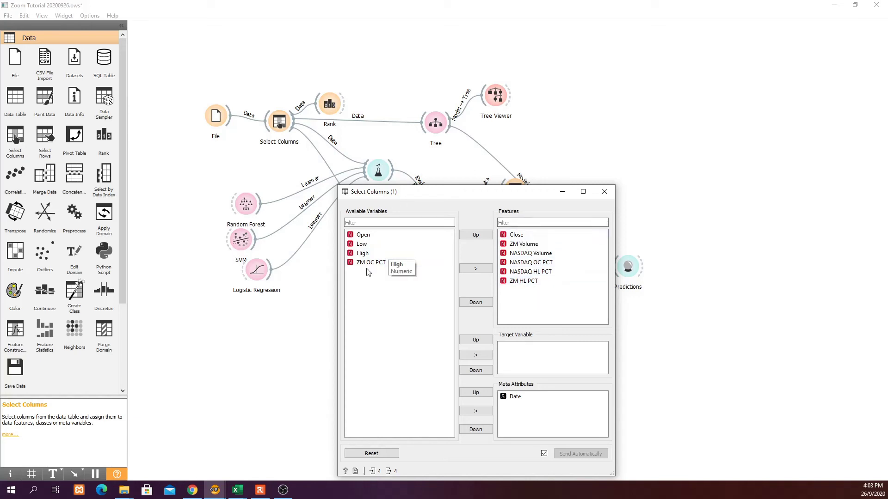
{"action": "left_click", "coordinate": [604, 191]}
{"action": "double_click", "coordinate": [279, 125]}
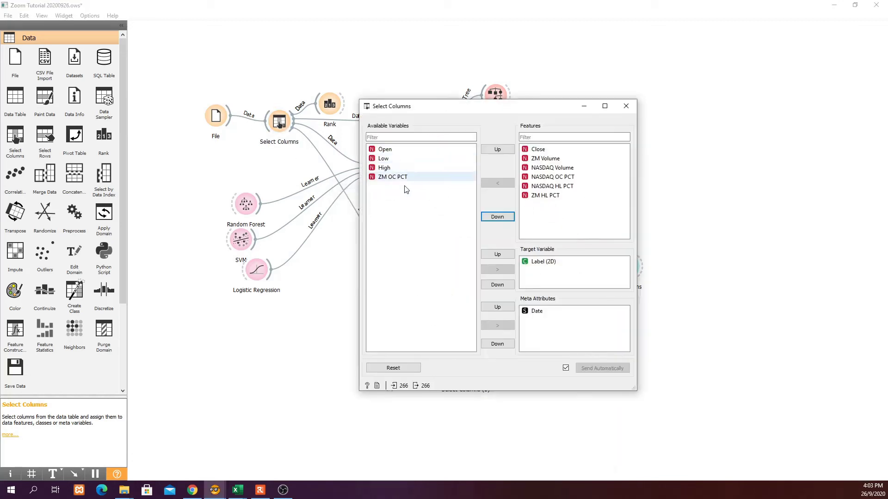
{"action": "left_click", "coordinate": [626, 106]}
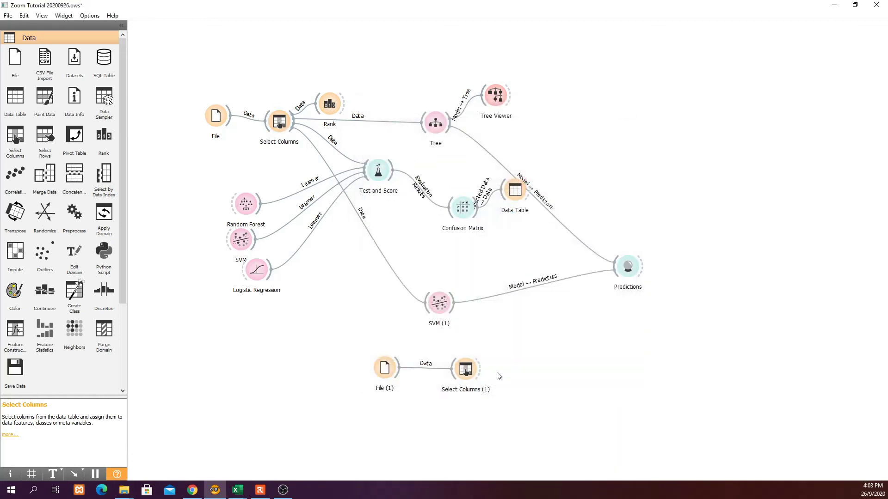
Step: Feed the test data's Select Columns output into Predictions and show the predicted probabilities for class 0
{"action": "left_click_drag", "start_coordinate": [487, 373], "coordinate": [620, 274]}
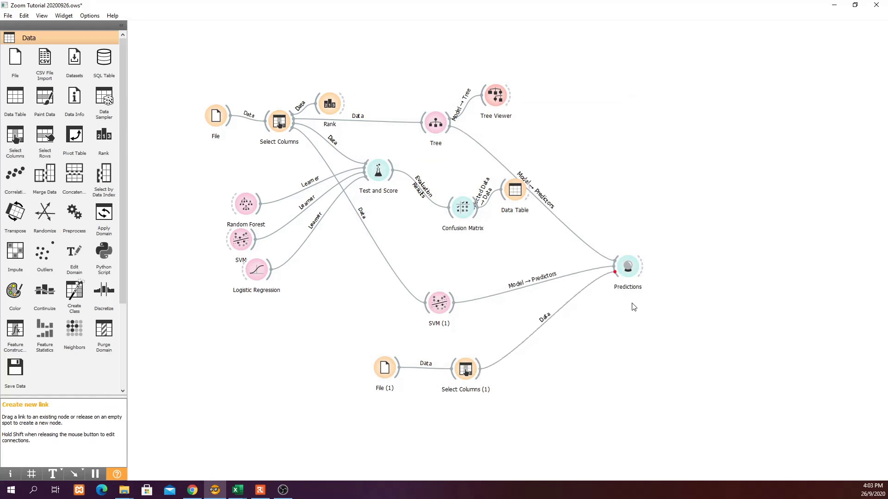
{"action": "double_click", "coordinate": [631, 265]}
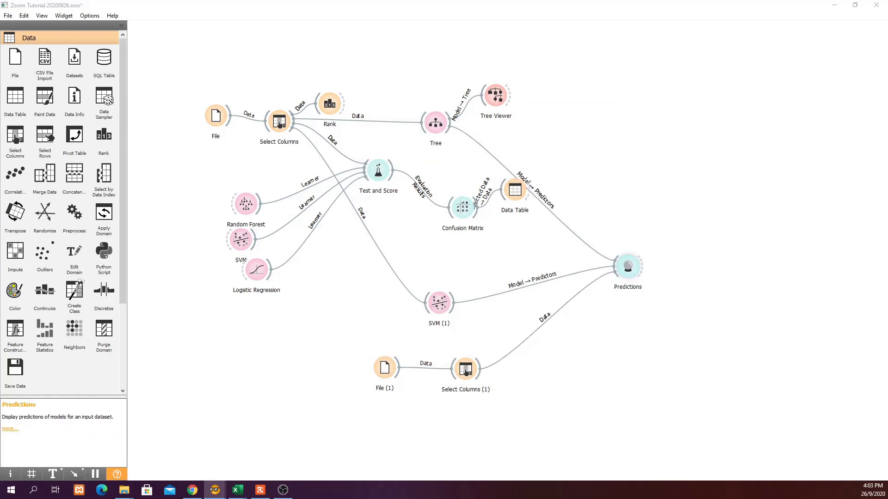
{"action": "left_click_drag", "start_coordinate": [792, 191], "coordinate": [676, 148]}
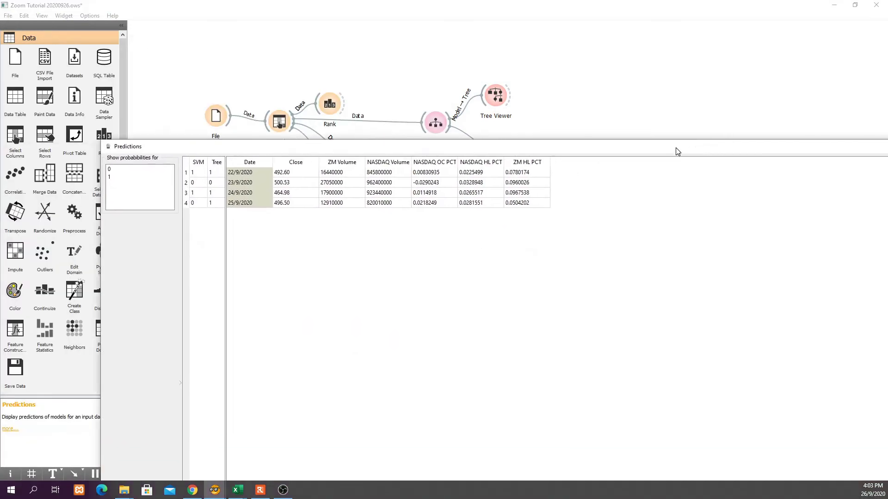
{"action": "left_click", "coordinate": [119, 170]}
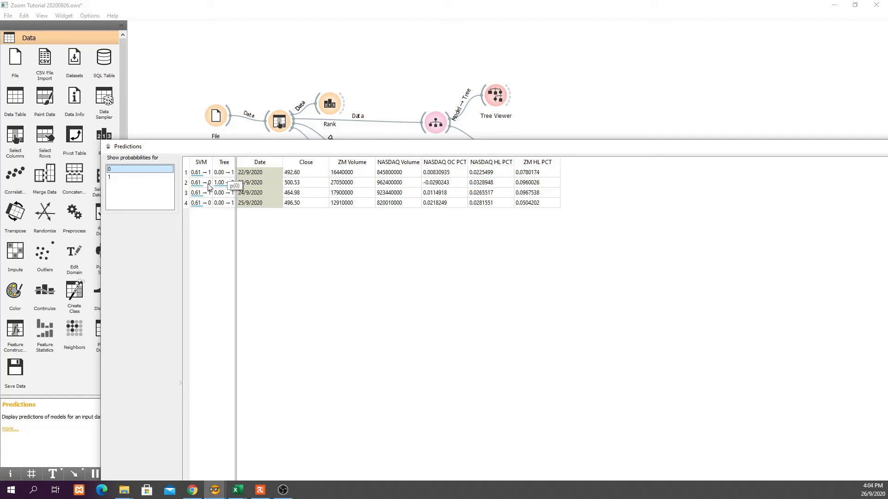
Step: Examine the SVM and Tree predictions with their class probabilities for each test date
{"action": "left_click", "coordinate": [280, 260]}
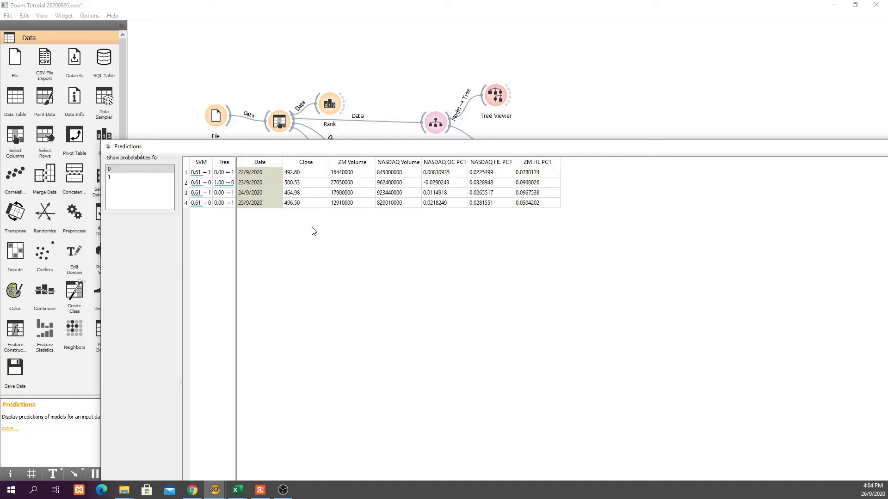
{"action": "left_click_drag", "start_coordinate": [461, 151], "coordinate": [319, 169]}
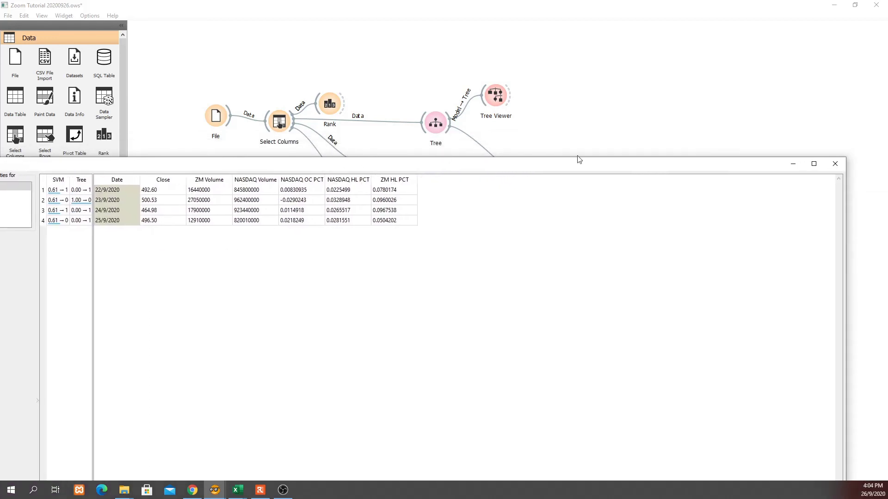
{"action": "left_click", "coordinate": [835, 164]}
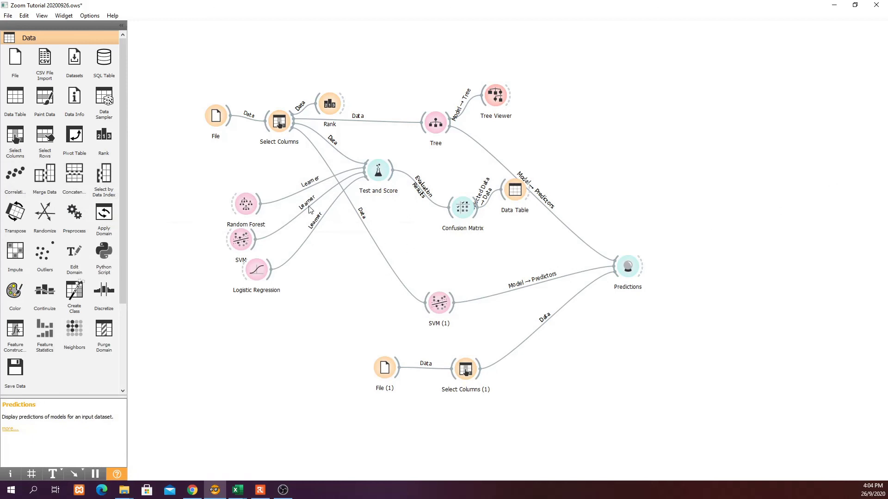